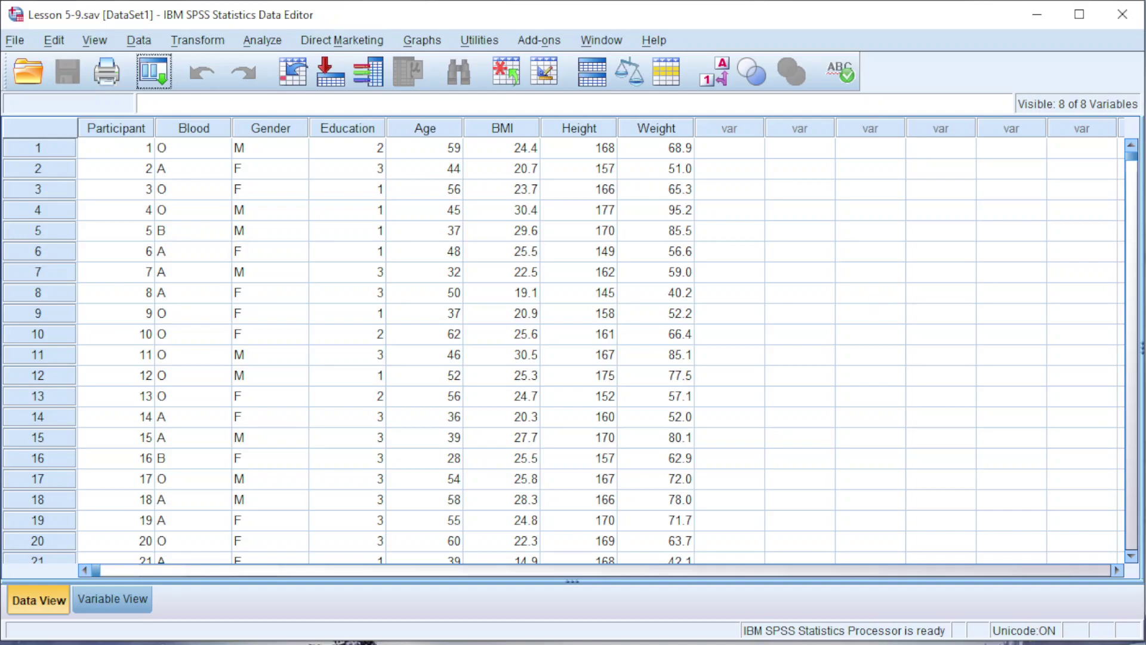
# Scan the Height variable with Visual Binning to check its minimum and maximum, and close without creating bins
pyautogui.click(186, 36)
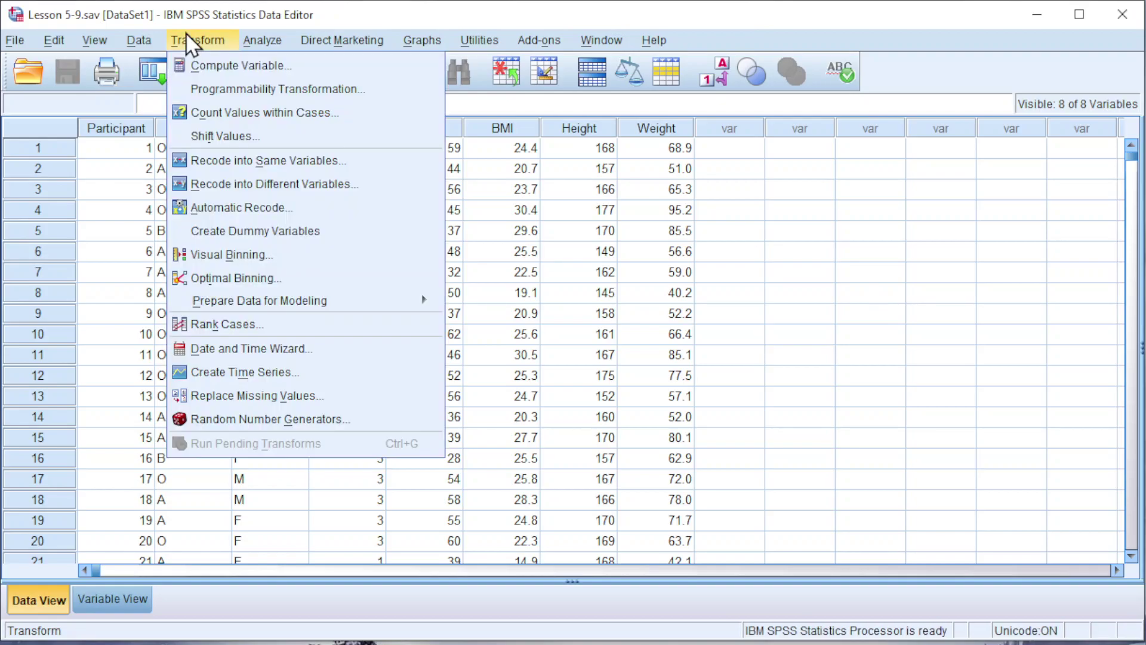
pyautogui.click(232, 254)
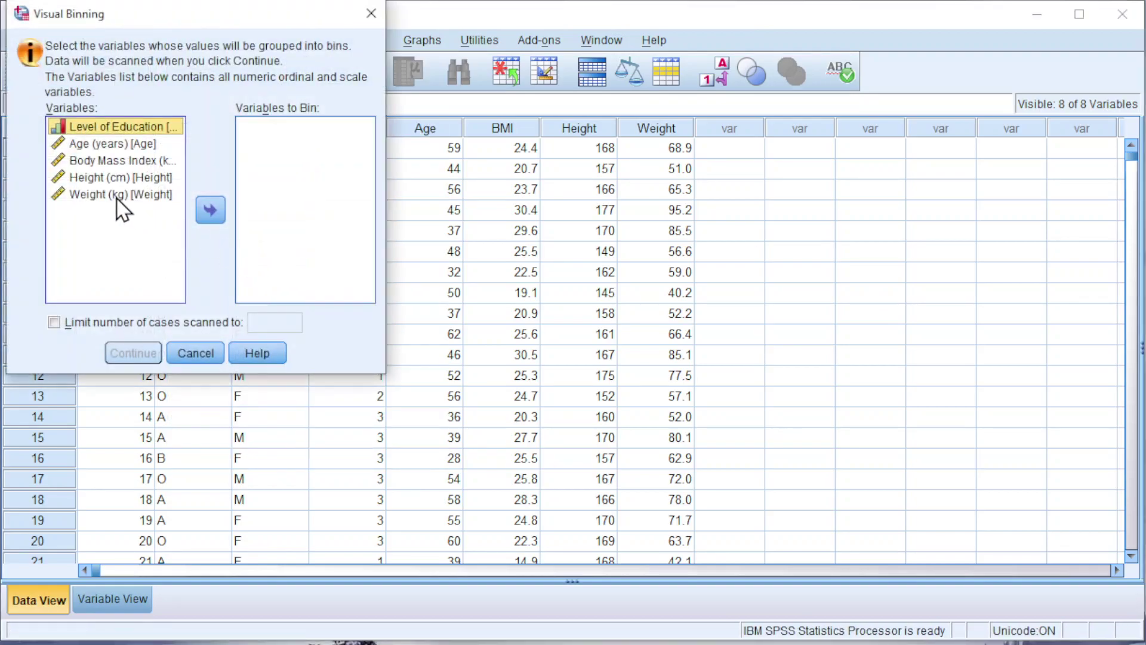
pyautogui.click(115, 179)
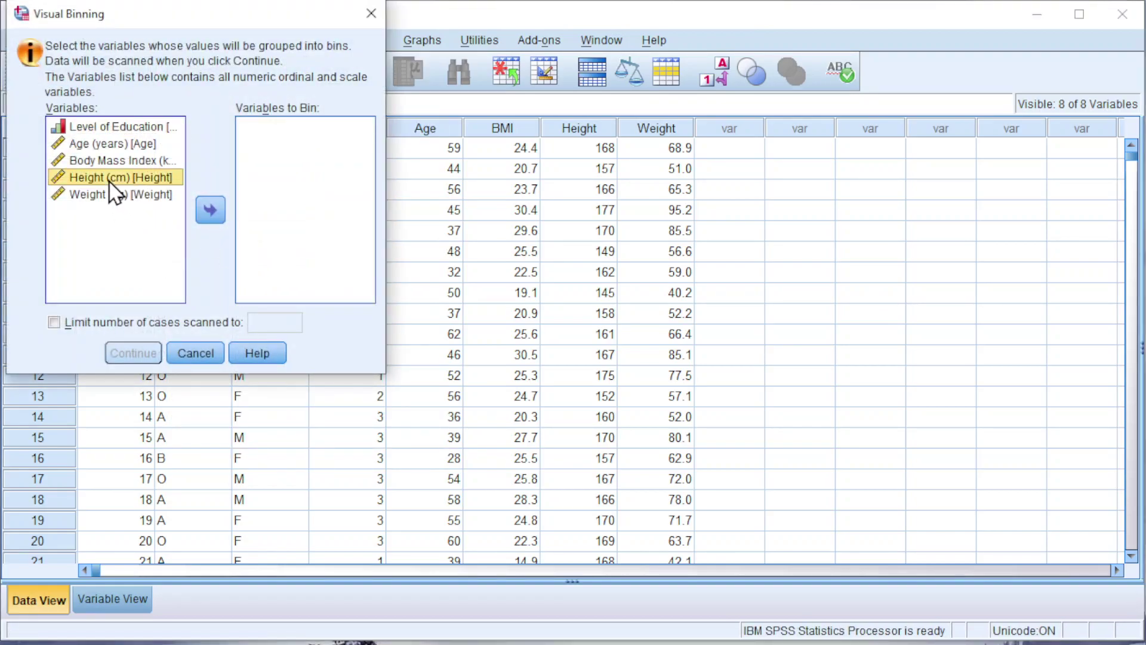
pyautogui.click(209, 209)
pyautogui.click(130, 353)
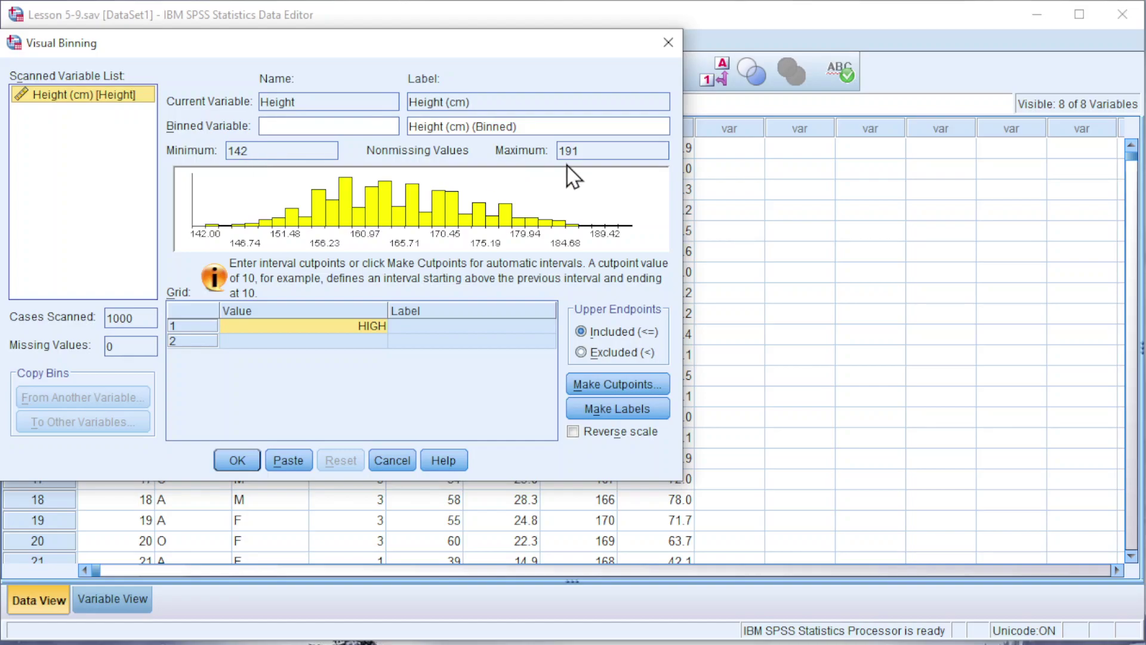
pyautogui.click(388, 459)
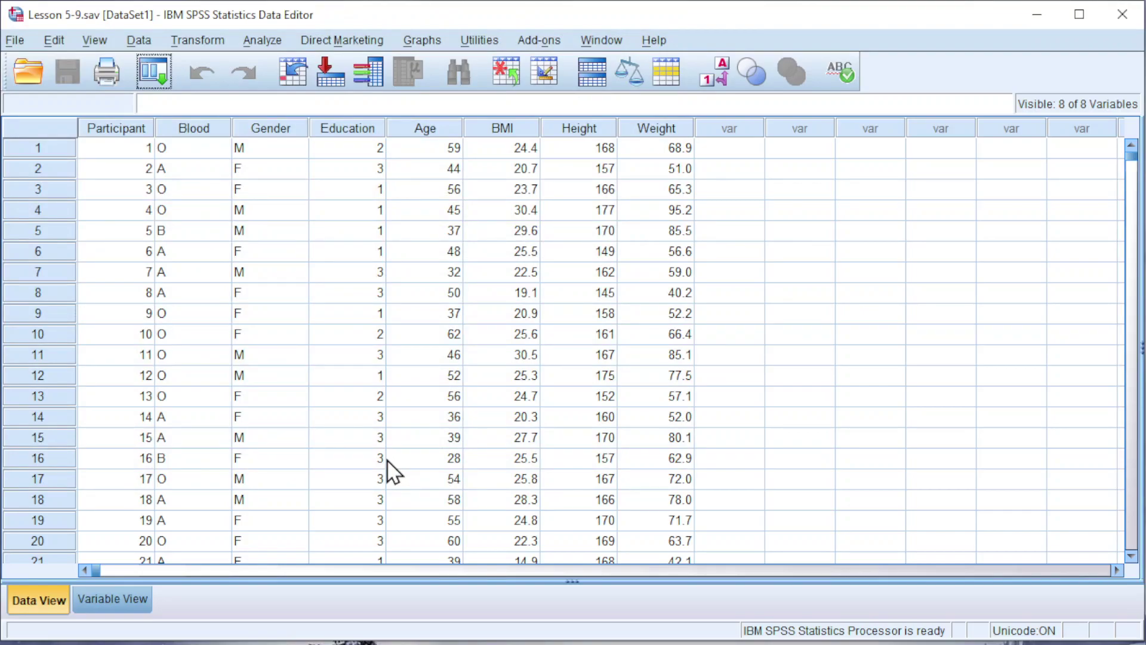
# Set up a Recode into Different Variables for Height, with output variable Midpoint labelled "Height (cm)"
pyautogui.click(209, 44)
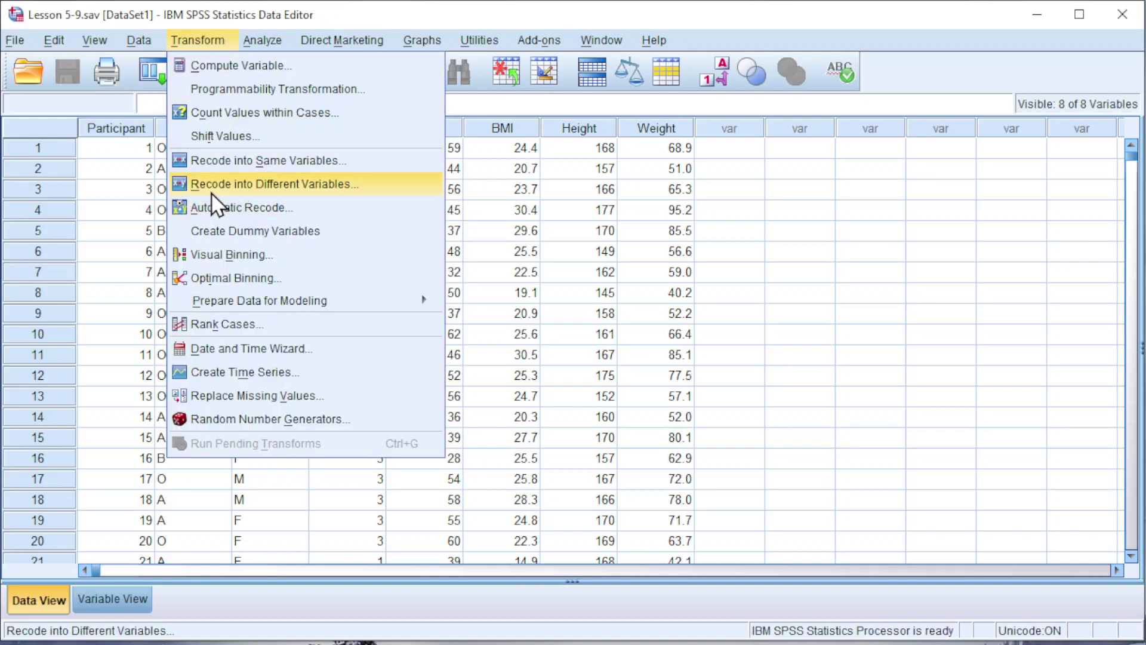
pyautogui.click(259, 182)
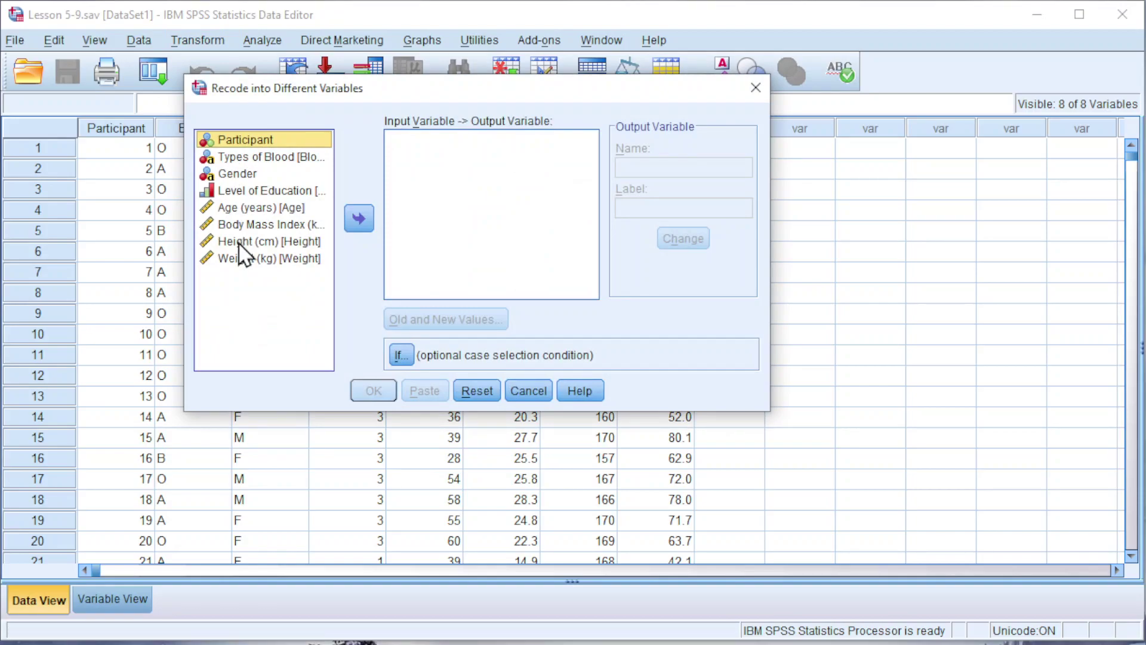
pyautogui.click(250, 242)
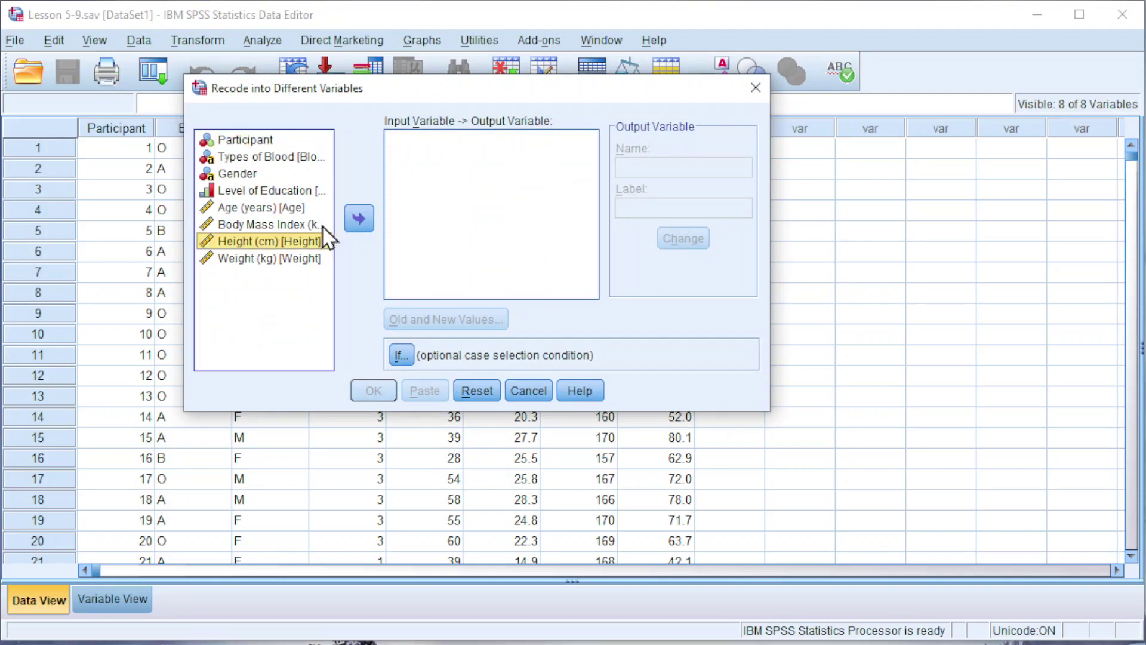
pyautogui.click(359, 218)
pyautogui.click(654, 167)
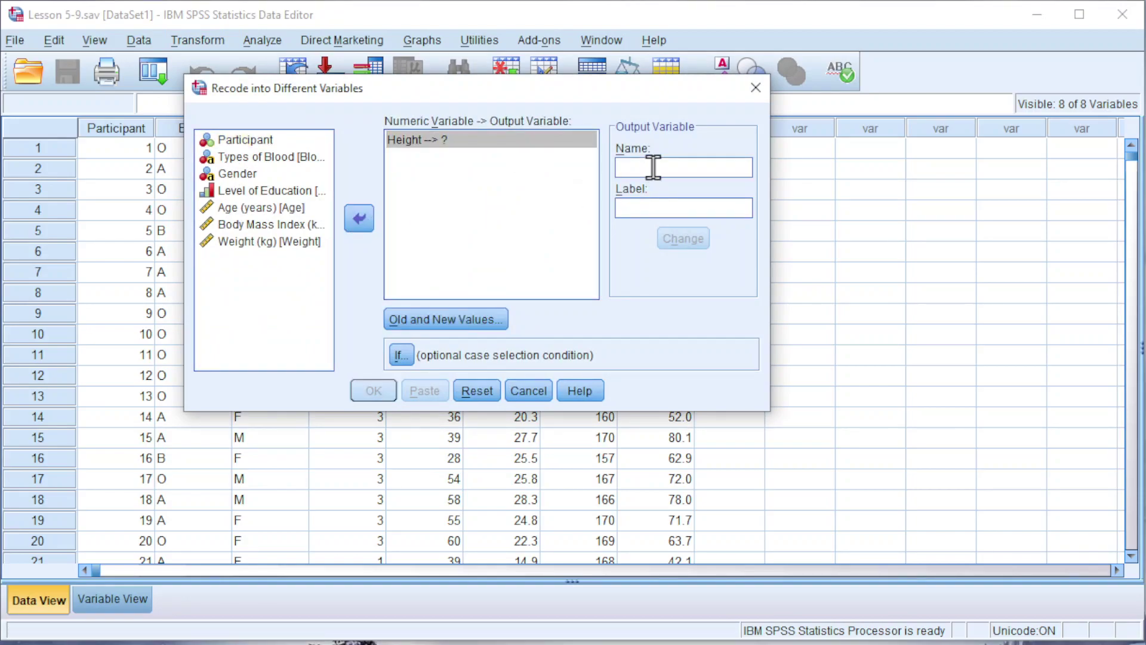
pyautogui.write('Midpoint')
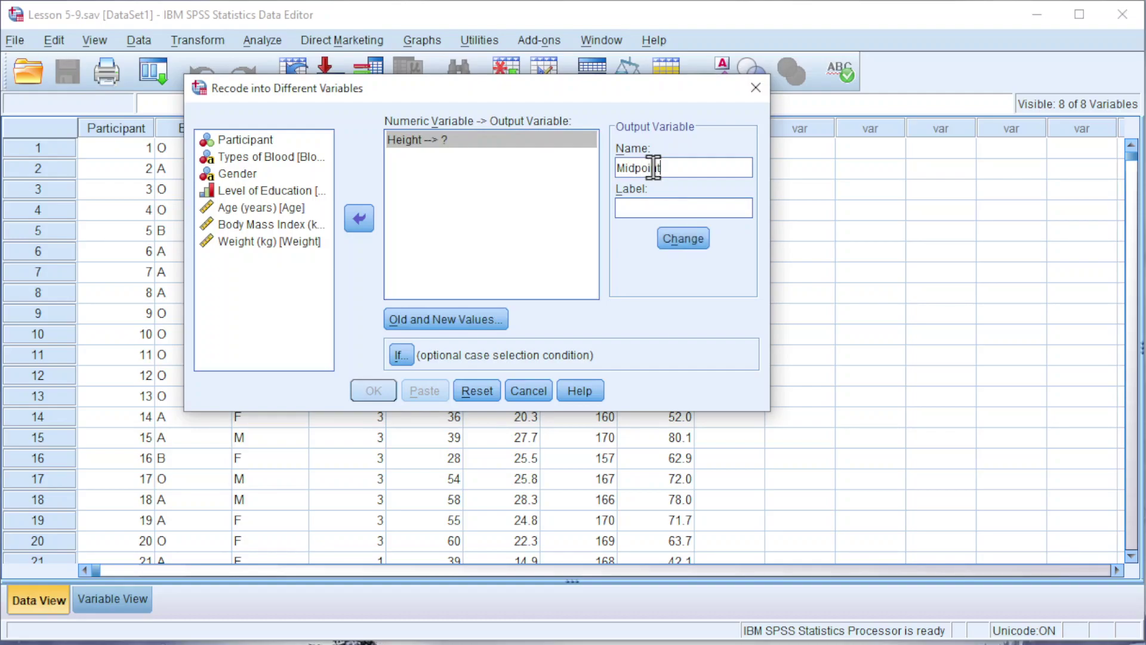
pyautogui.click(676, 212)
pyautogui.write('Height (cm)')
pyautogui.click(672, 234)
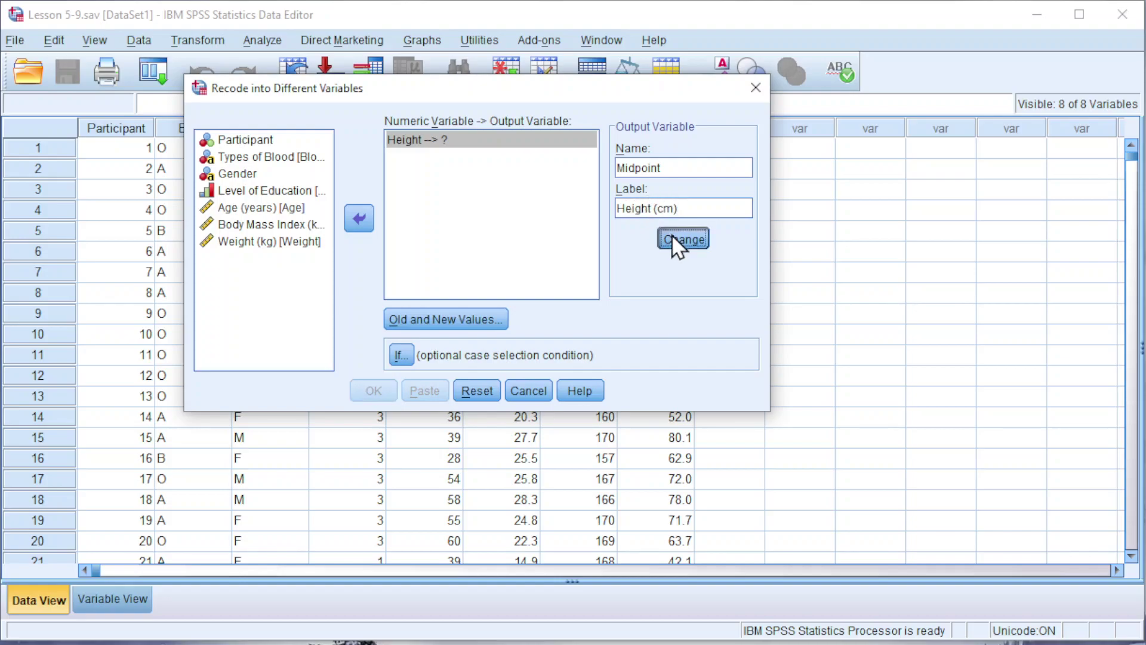
# Add a recode rule that maps old values in the range 140 through 149.9 to the new value 145
pyautogui.click(475, 317)
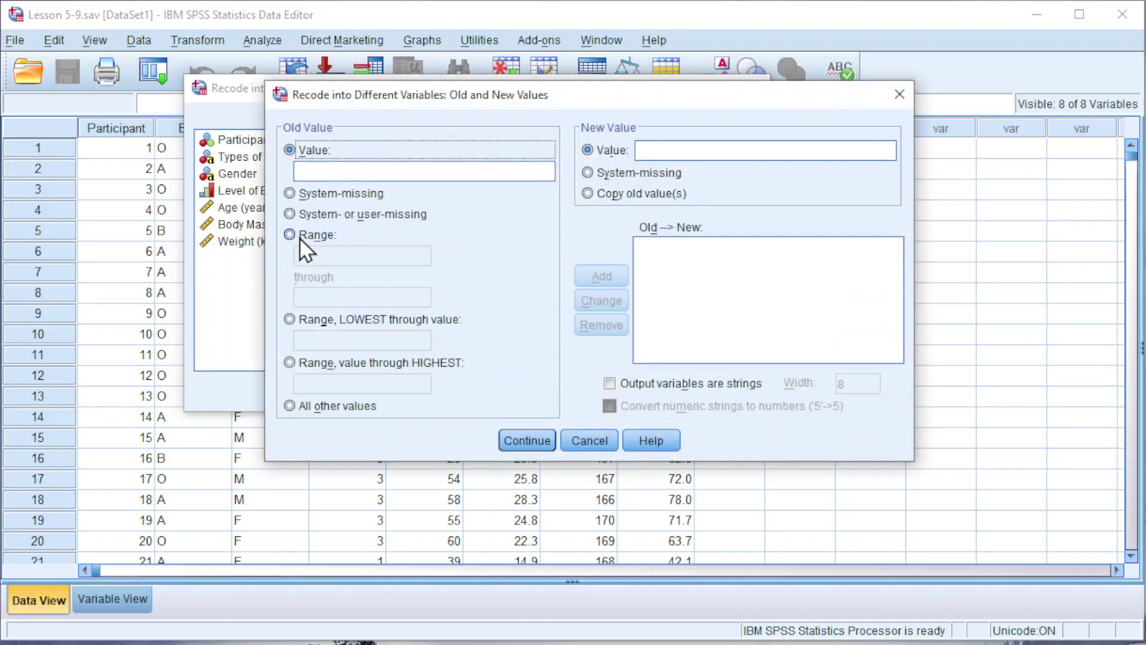
pyautogui.click(299, 237)
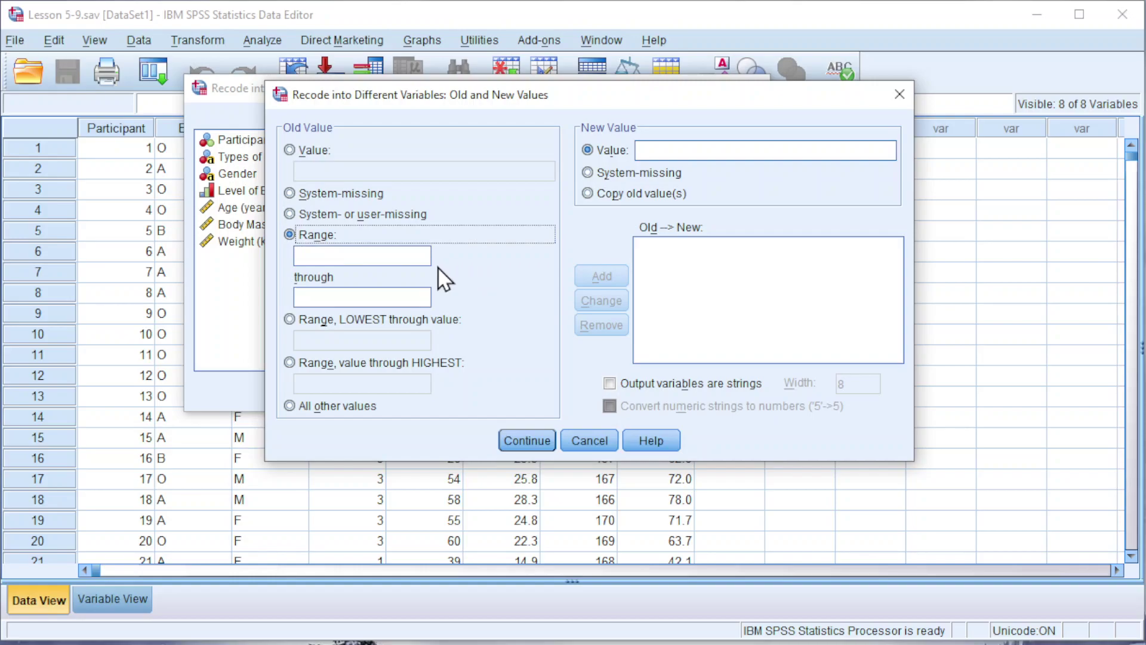
pyautogui.click(388, 258)
pyautogui.write('140')
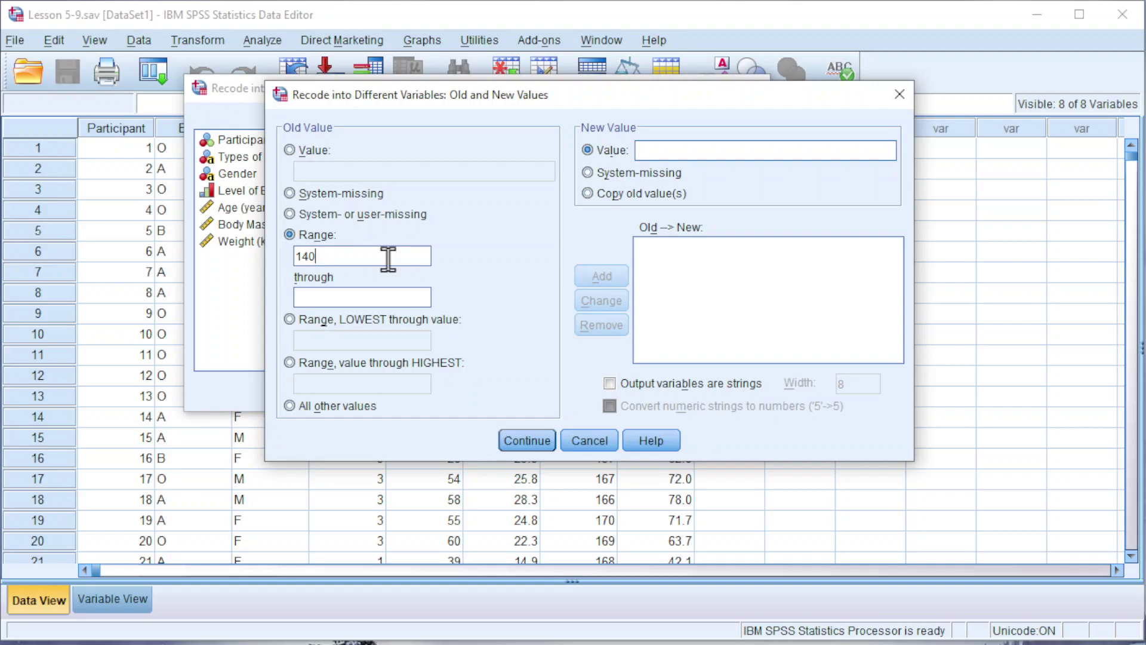
pyautogui.click(352, 299)
pyautogui.write('150')
pyautogui.doubleClick(323, 298)
pyautogui.write('149.9')
pyautogui.click(691, 147)
pyautogui.write('145')
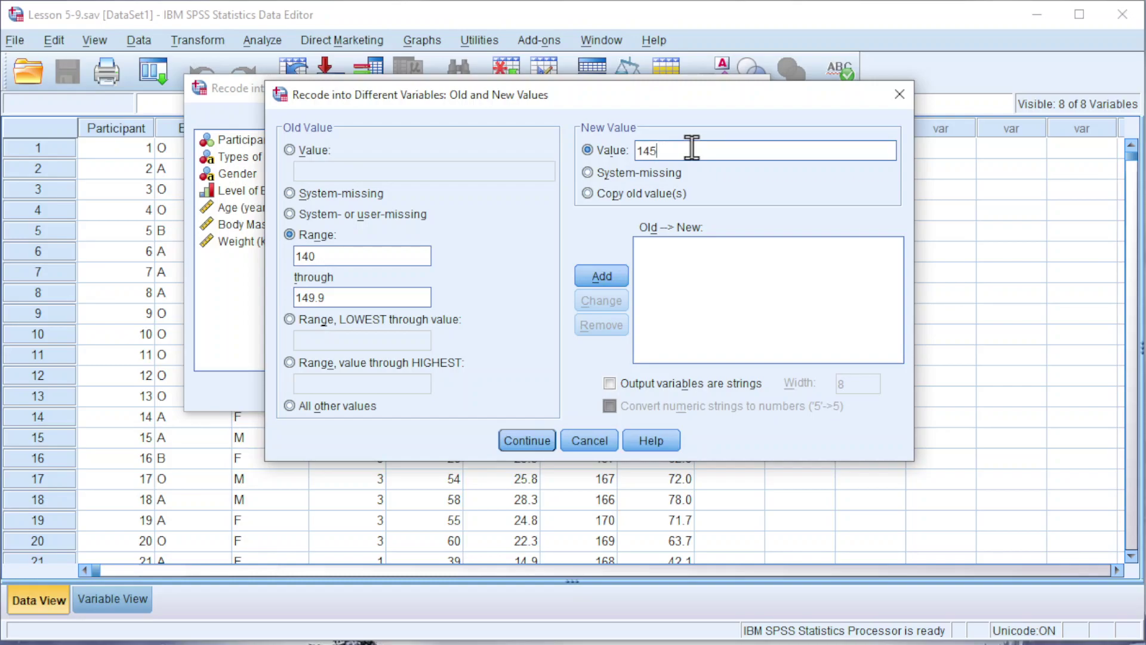
pyautogui.click(605, 273)
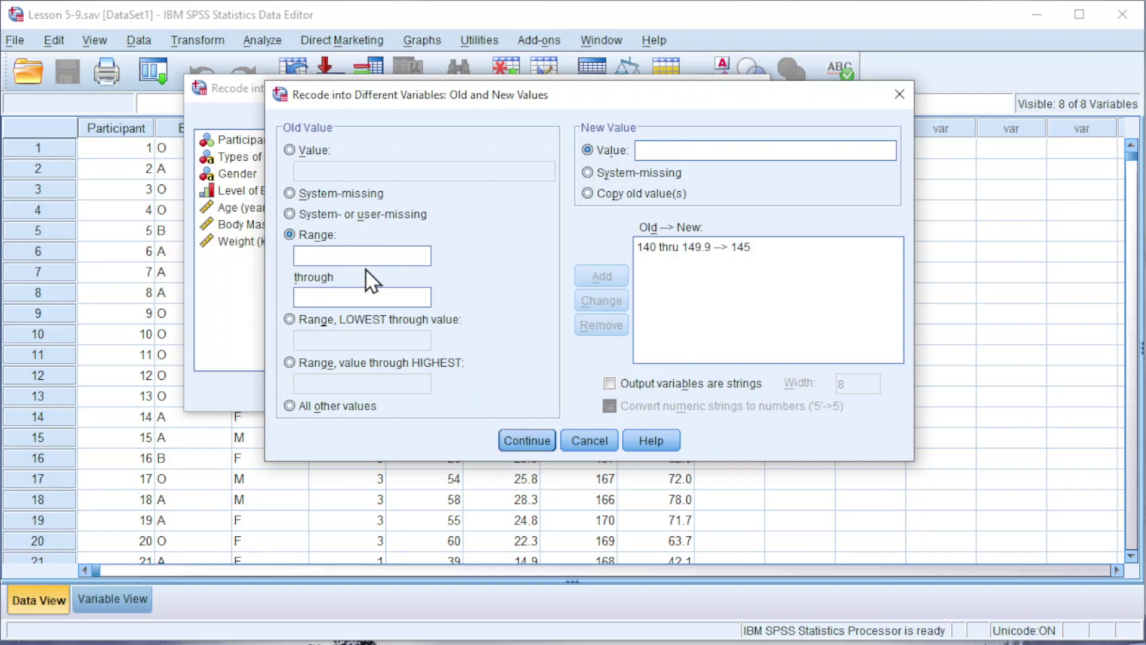
# Add a recode rule that maps the range 150 through 159.9 to 155
pyautogui.write('150')
pyautogui.click(350, 299)
pyautogui.write('159.9')
pyautogui.click(668, 151)
pyautogui.write('155')
pyautogui.click(603, 275)
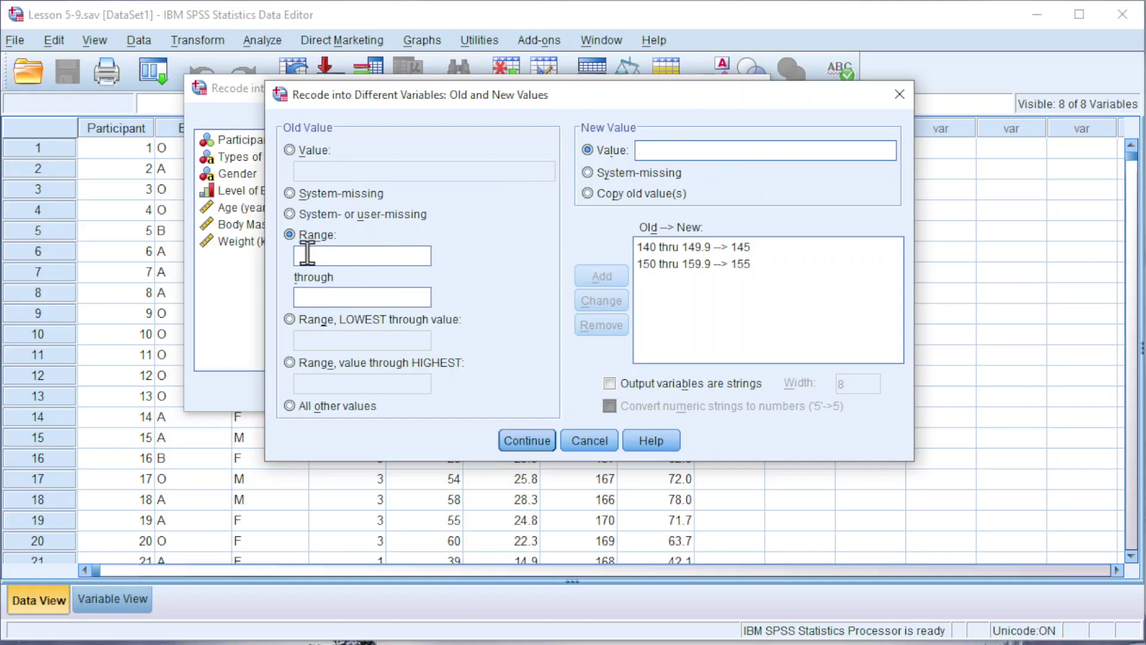
# Add a recode rule that maps the range 160 through 169.9 to 165
pyautogui.click(333, 256)
pyautogui.write('160')
pyautogui.click(341, 297)
pyautogui.write('169.9')
pyautogui.click(648, 154)
pyautogui.write('165')
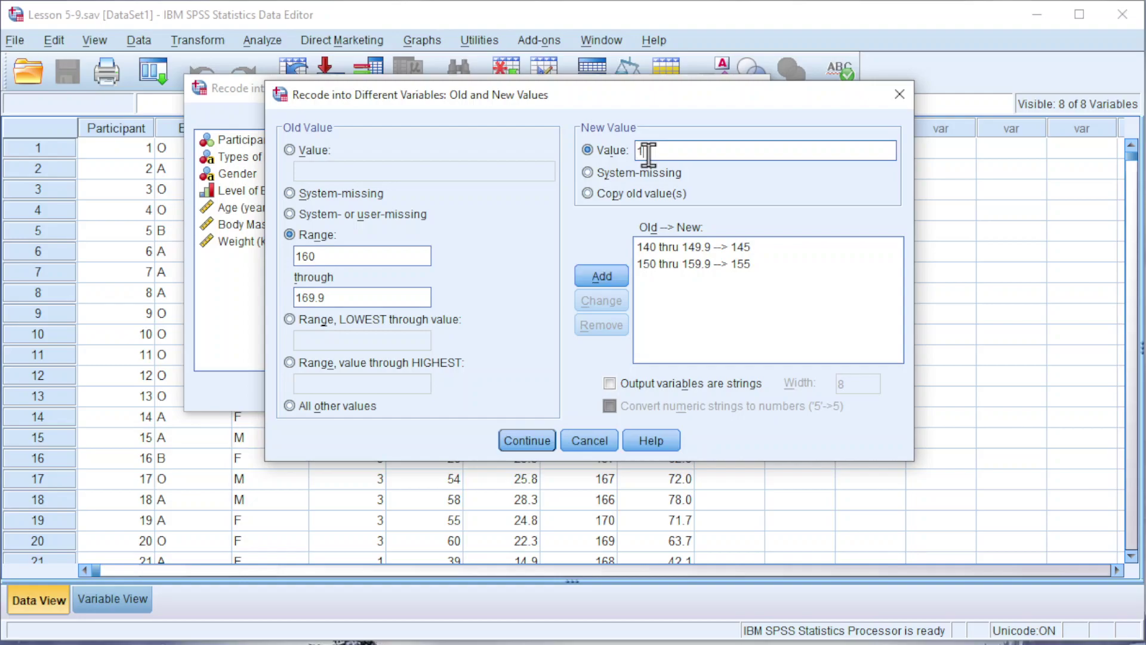
pyautogui.click(615, 282)
# Add a recode rule that maps the range 170 through 179.9 to 175
pyautogui.click(371, 257)
pyautogui.write('170')
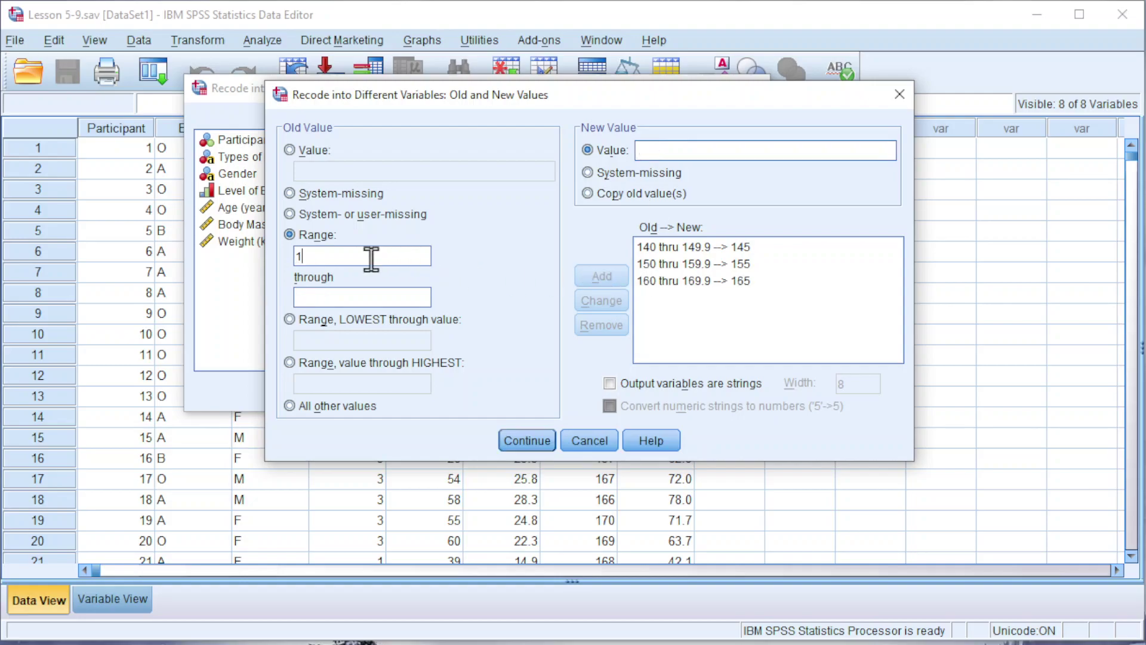
pyautogui.click(363, 293)
pyautogui.write('179.9')
pyautogui.click(685, 153)
pyautogui.write('175')
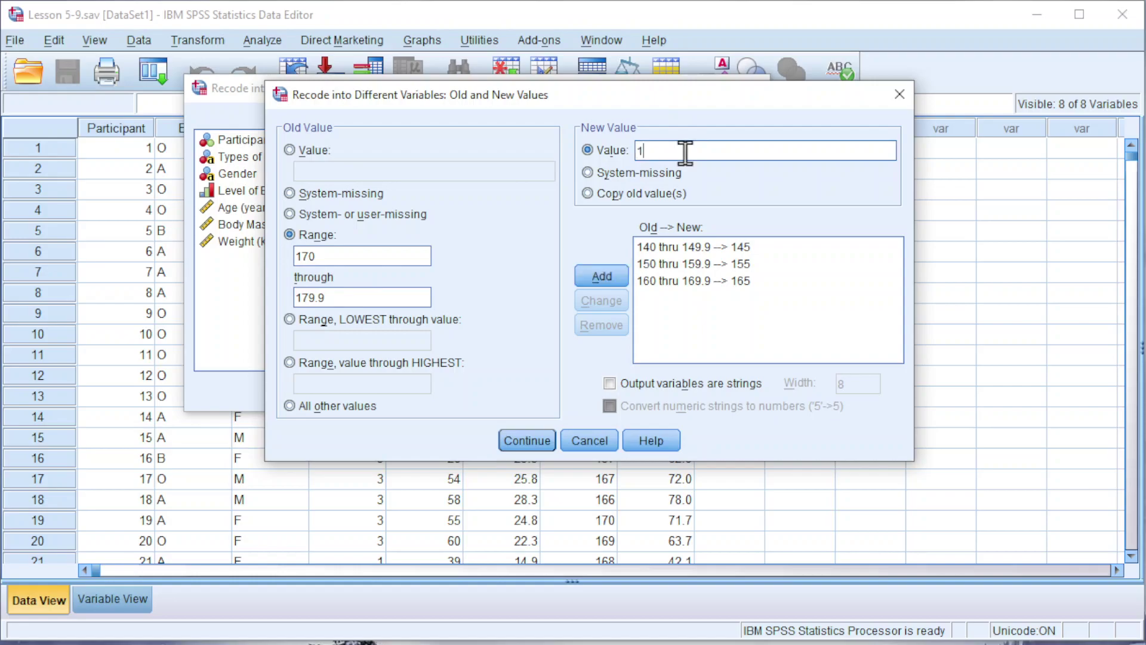
pyautogui.click(601, 276)
# Add a recode rule that maps the range 180 through 189.9 to 185
pyautogui.click(384, 256)
pyautogui.write('180')
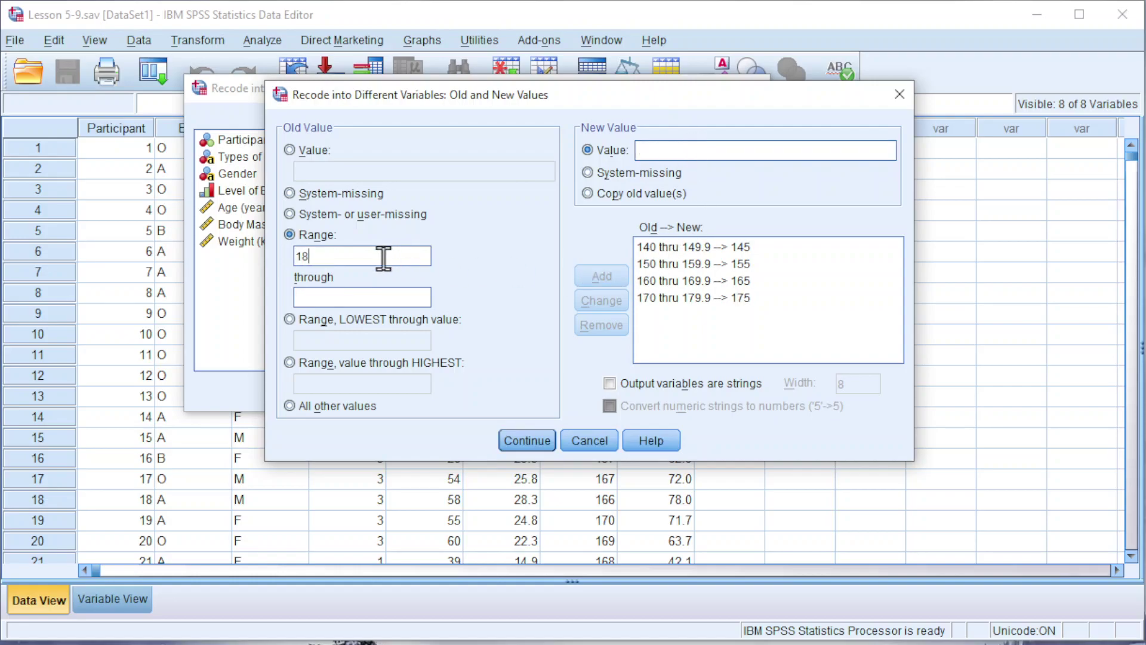
pyautogui.click(361, 297)
pyautogui.write('189.9')
pyautogui.click(676, 152)
pyautogui.write('185')
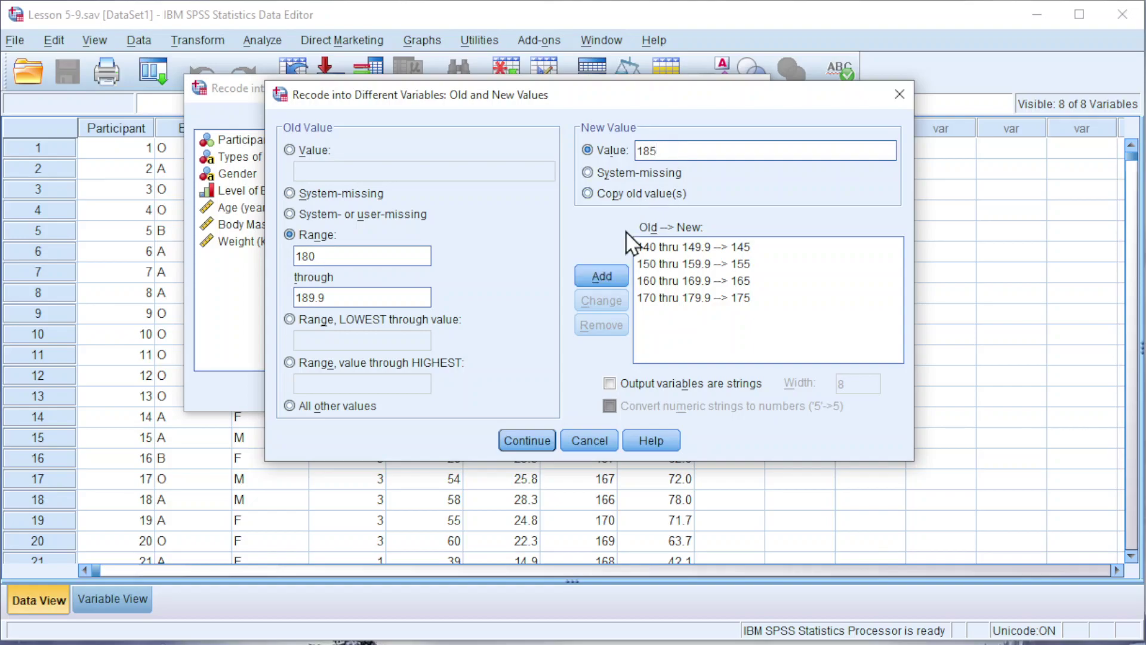
pyautogui.click(592, 274)
# Add a recode rule that maps the range 190 through 199.9 to 195
pyautogui.click(373, 257)
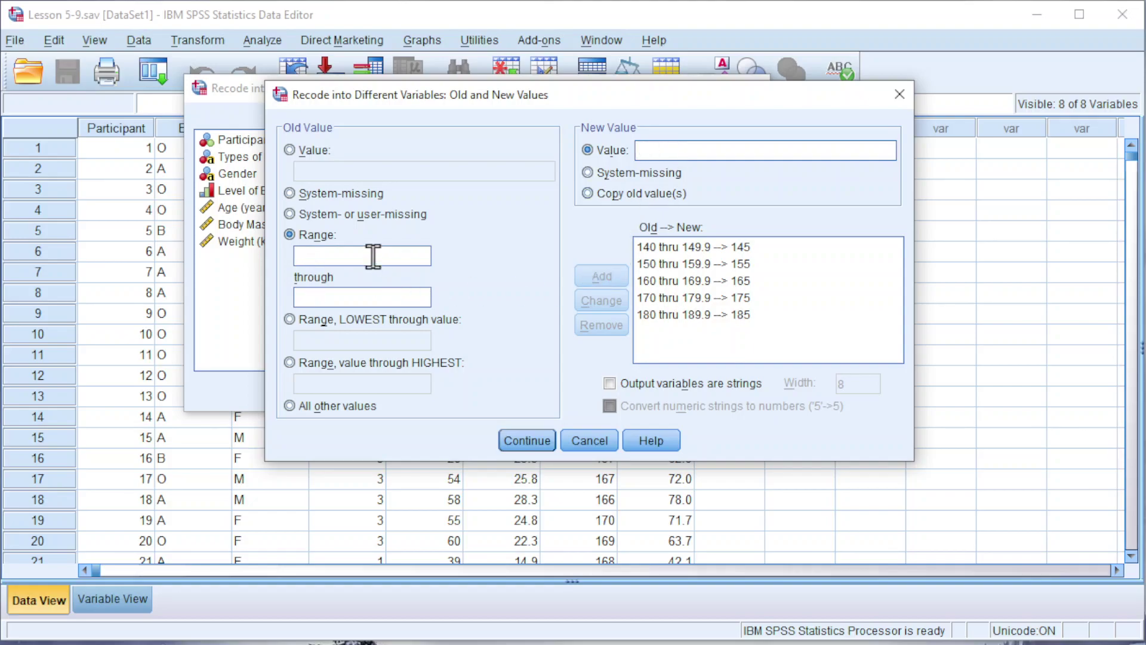
pyautogui.write('190')
pyautogui.click(361, 300)
pyautogui.write('199.9')
pyautogui.click(724, 152)
pyautogui.write('195')
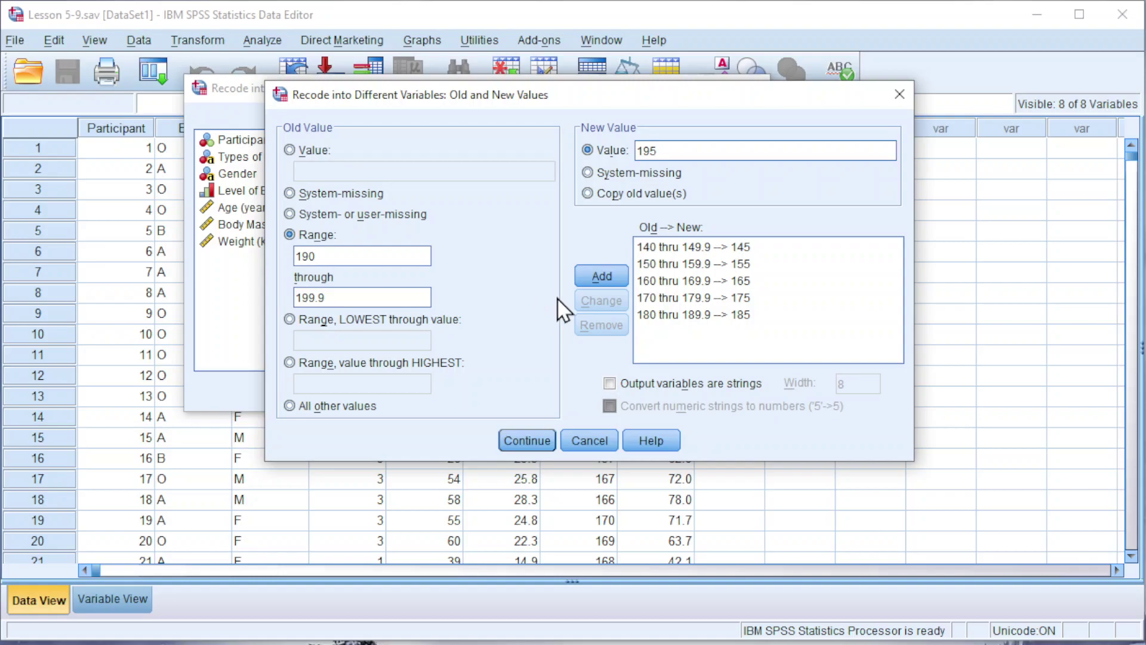
pyautogui.click(599, 279)
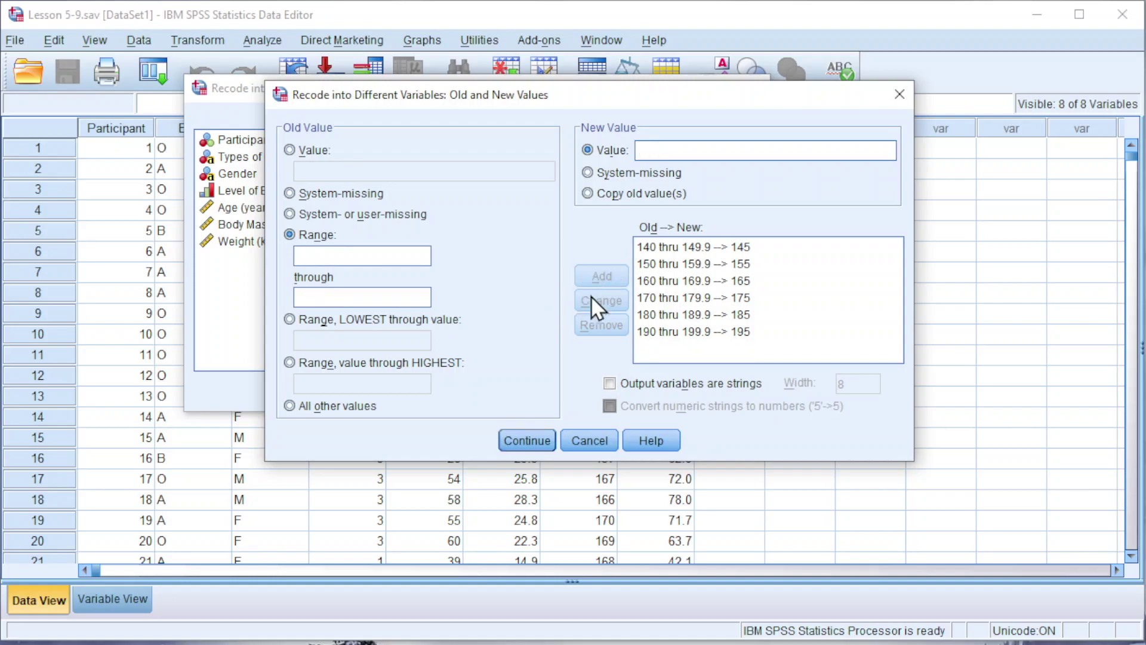
# Accept the recode rules, run the recode of Height into Midpoint, and close the output viewer
pyautogui.click(526, 440)
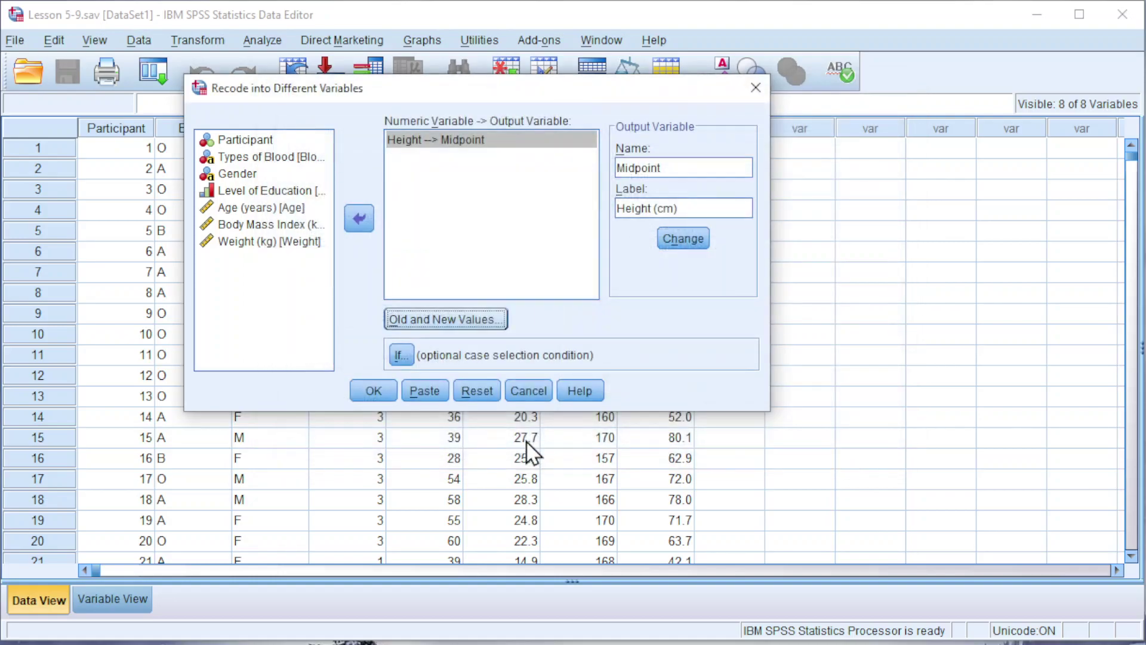
pyautogui.click(375, 392)
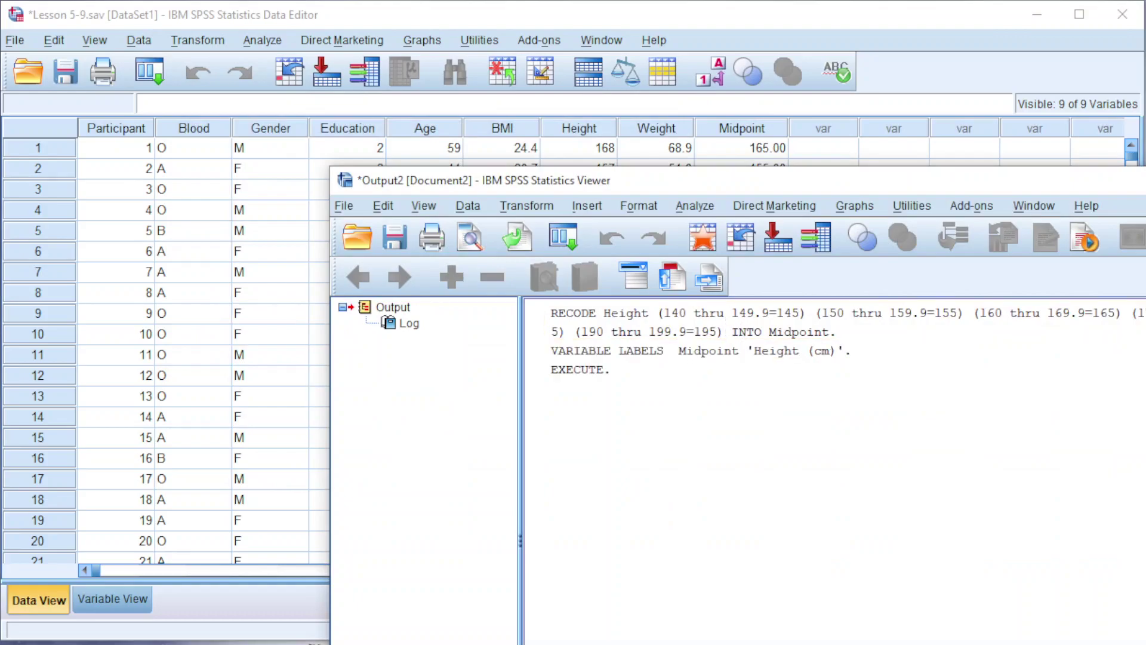
pyautogui.hotkey('alt', 'F4')
pyautogui.click(899, 522)
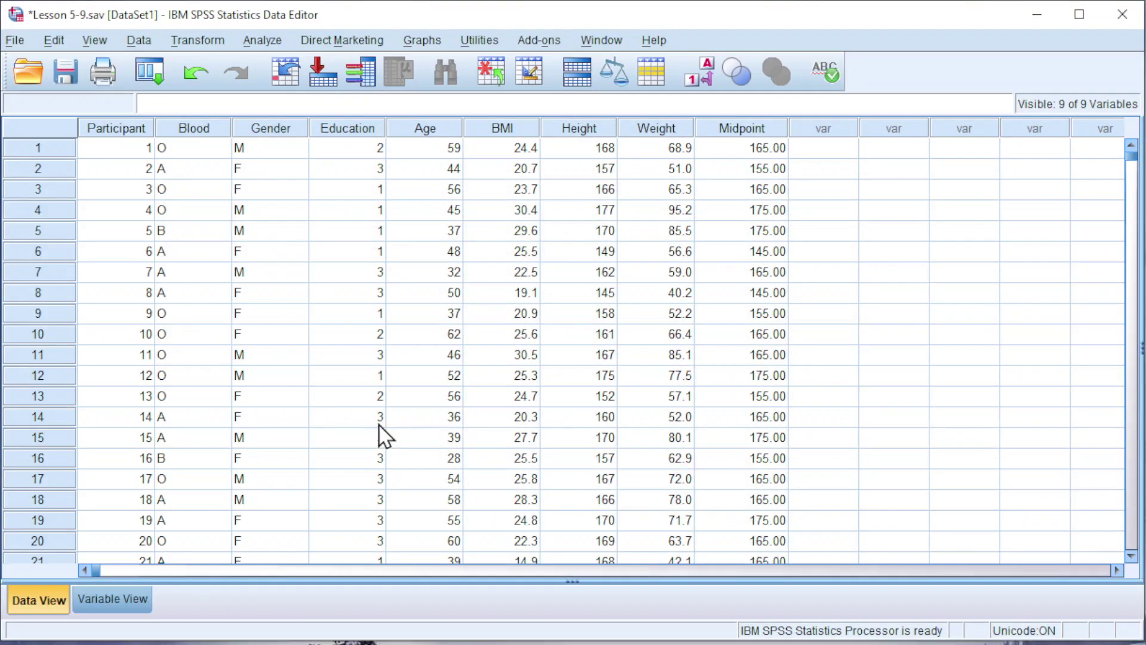
# Set the number of decimals of the Midpoint variable to 0 in its variable definition
pyautogui.click(113, 599)
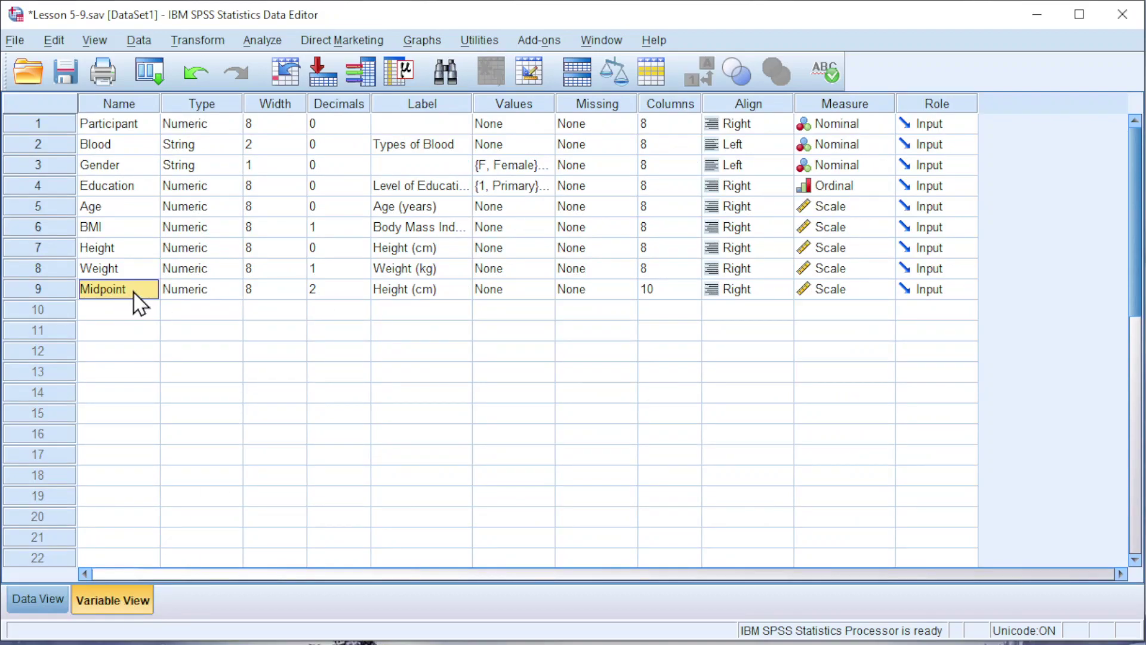
pyautogui.click(366, 293)
pyautogui.click(363, 293)
pyautogui.click(363, 293)
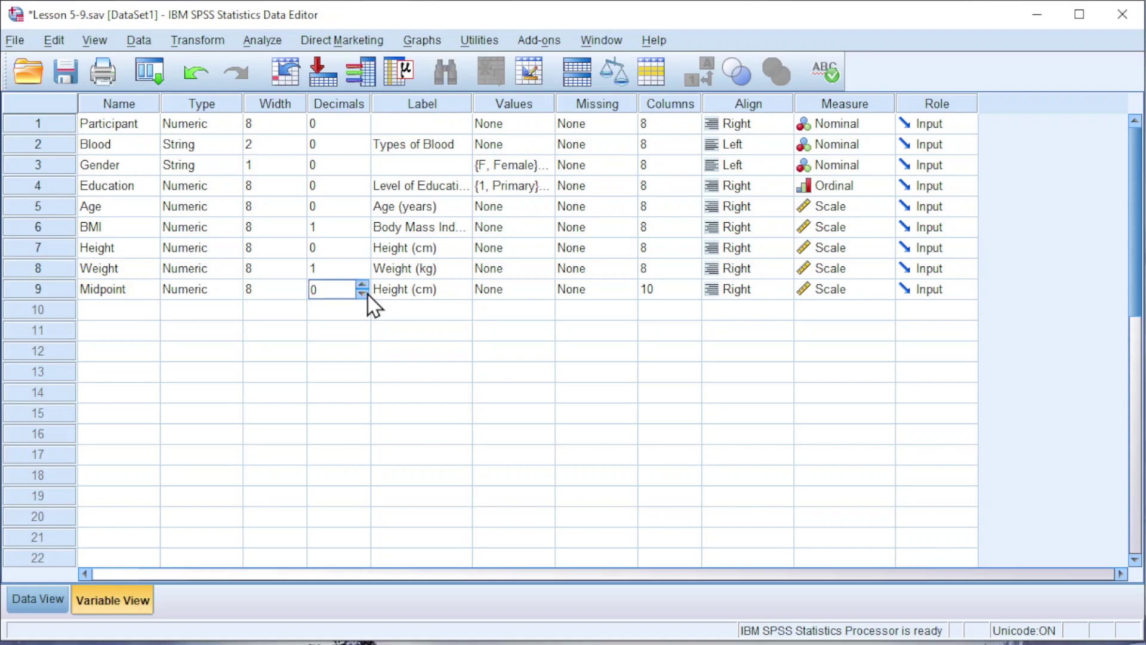
# Add a value label for Midpoint that names the value 145 "140 -< 150"
pyautogui.doubleClick(544, 291)
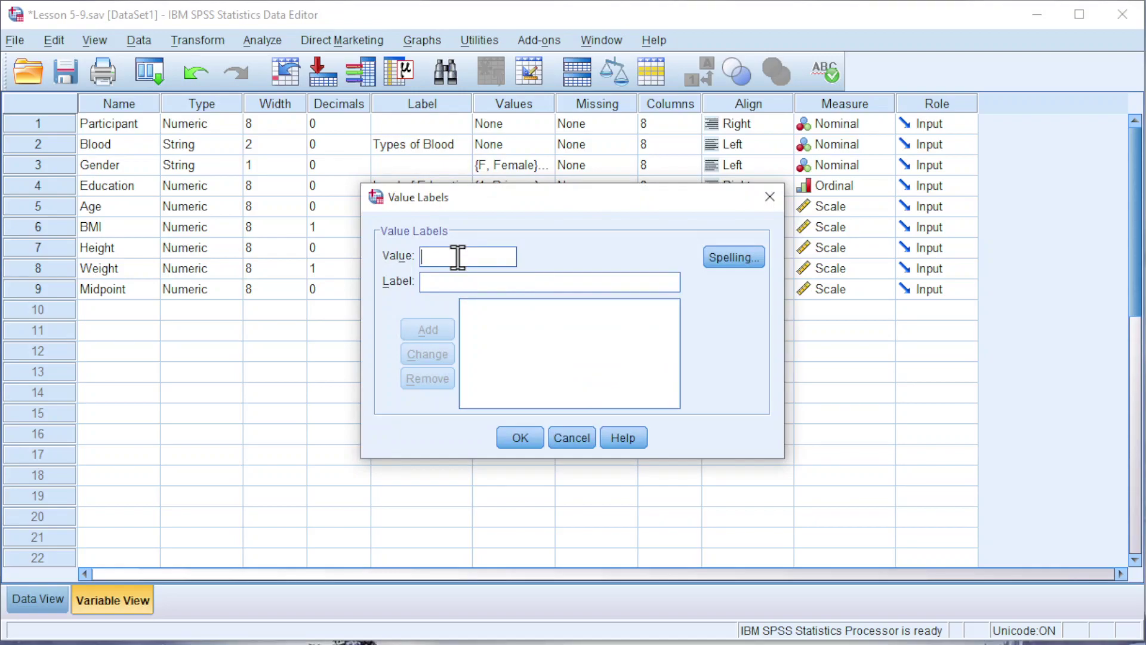
pyautogui.write('1')
pyautogui.write('140 -')
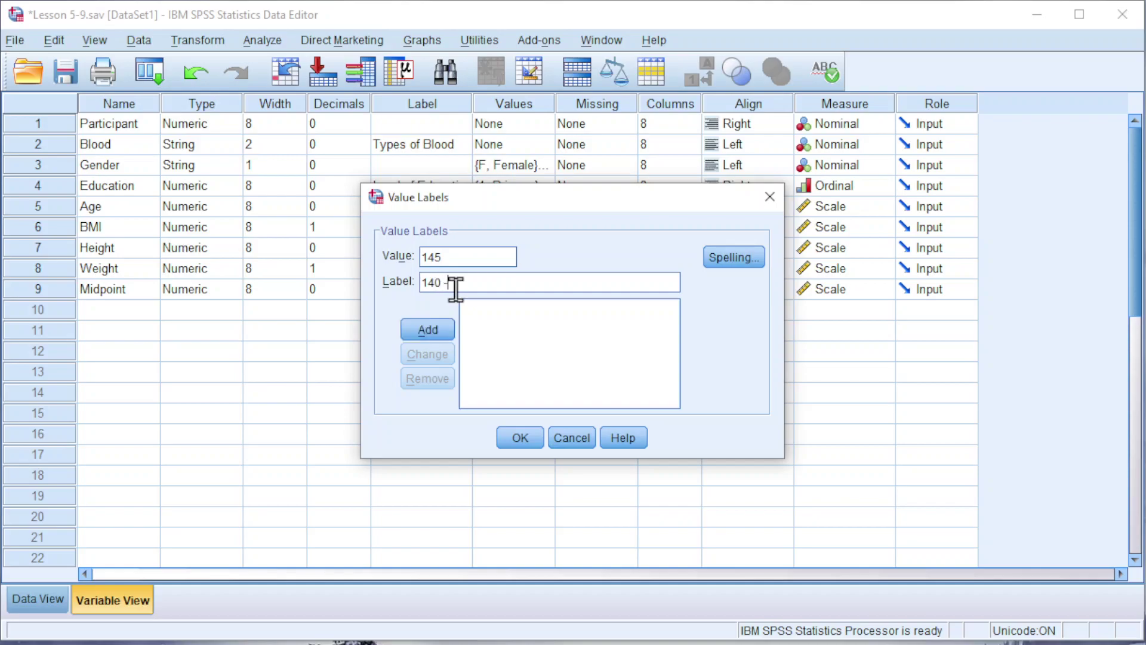
pyautogui.write('< 150')
pyautogui.click(417, 328)
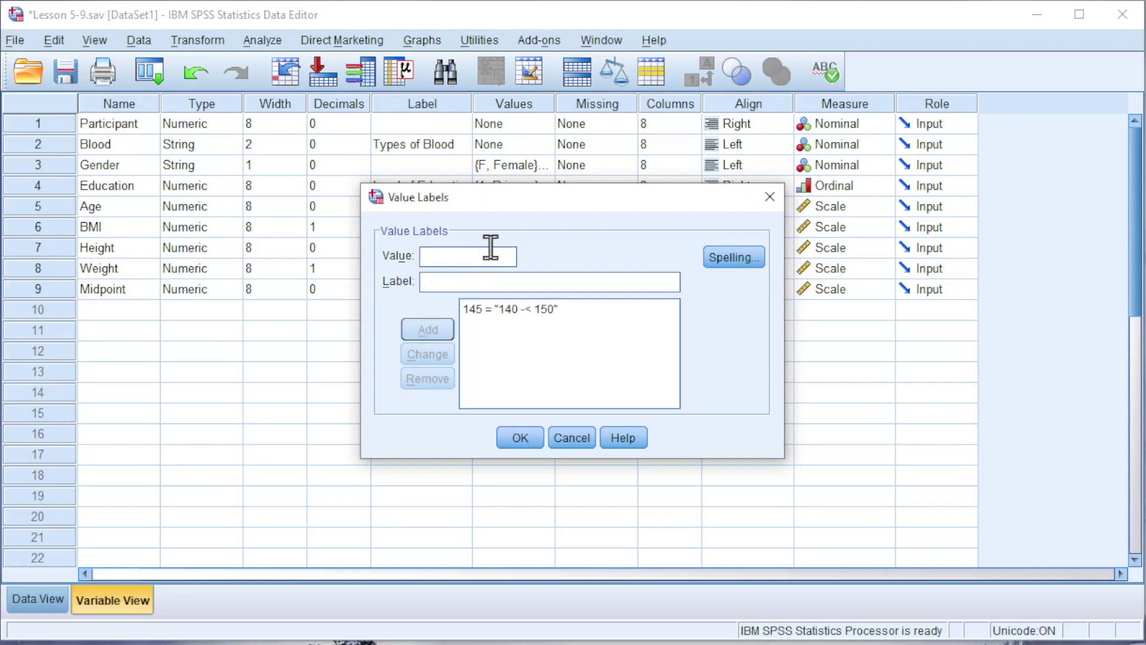
# Add a value label for Midpoint that names the value 155 "150 -< 160"
pyautogui.write('155')
pyautogui.click(475, 283)
pyautogui.write('150 -<')
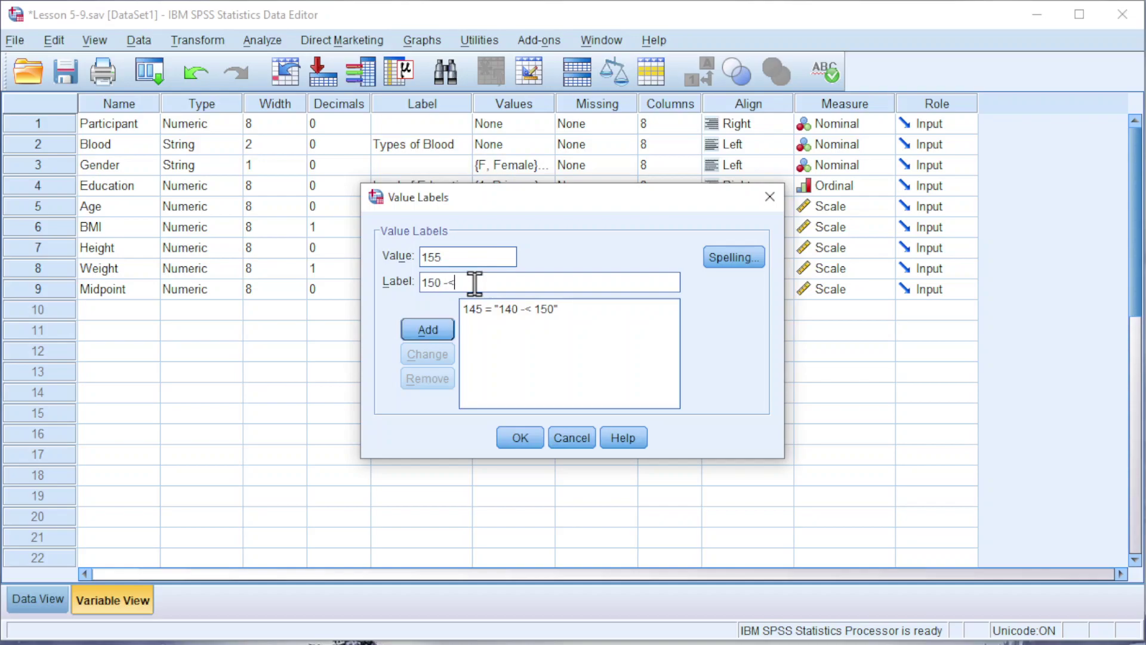
pyautogui.write(' 160')
pyautogui.click(426, 330)
# Add a value label for Midpoint that names the value 165 "160 -< 170"
pyautogui.write('165')
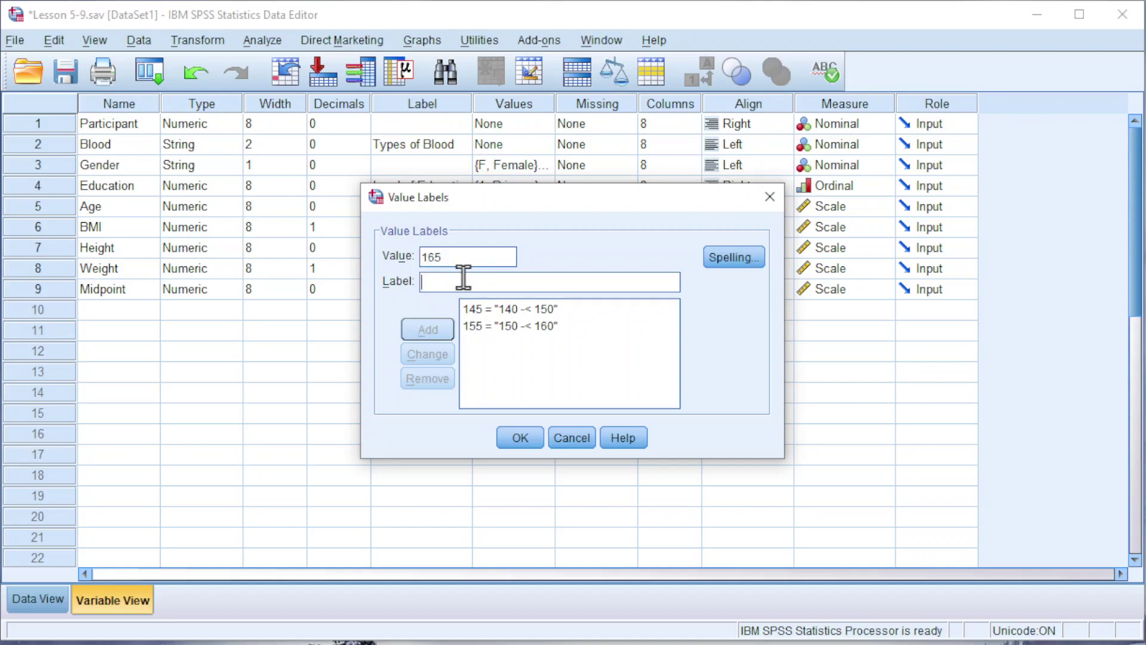
pyautogui.write('160 ')
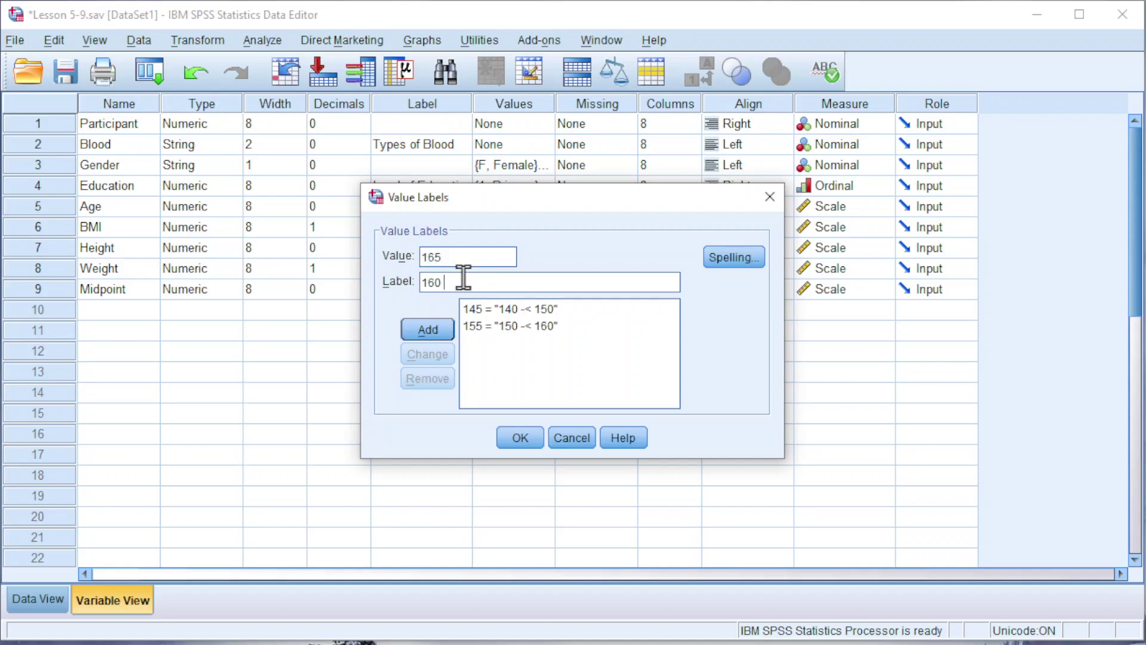
pyautogui.write('-< 170')
pyautogui.click(425, 335)
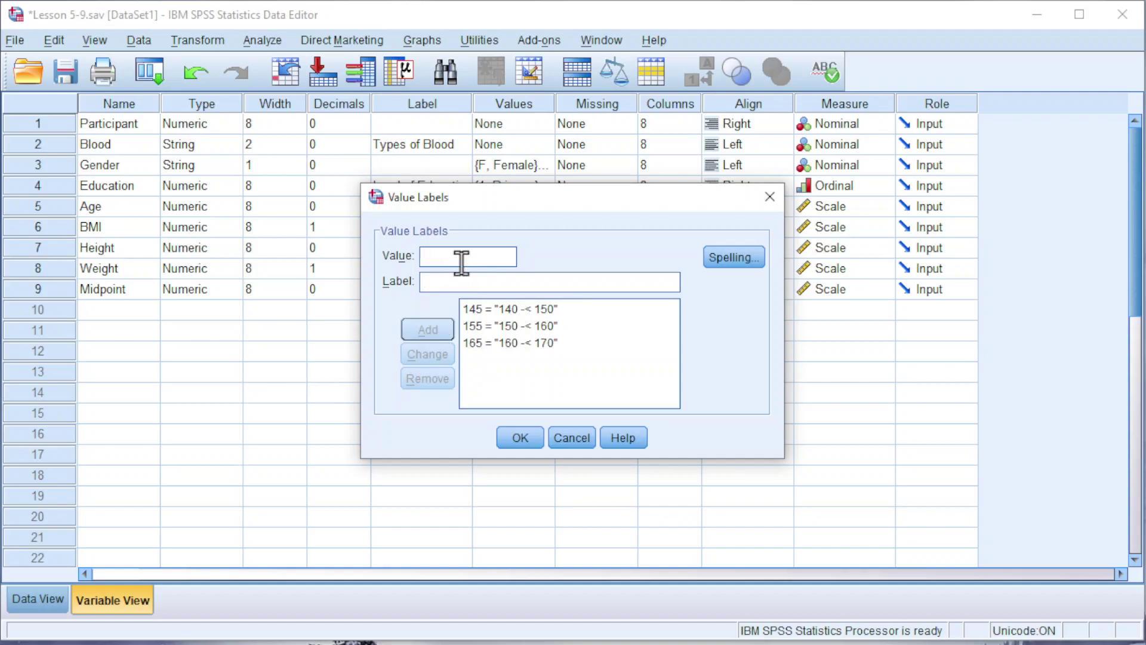
# Add a value label for Midpoint that names the value 175 "170 -< 180"
pyautogui.write('175')
pyautogui.click(452, 279)
pyautogui.write('170')
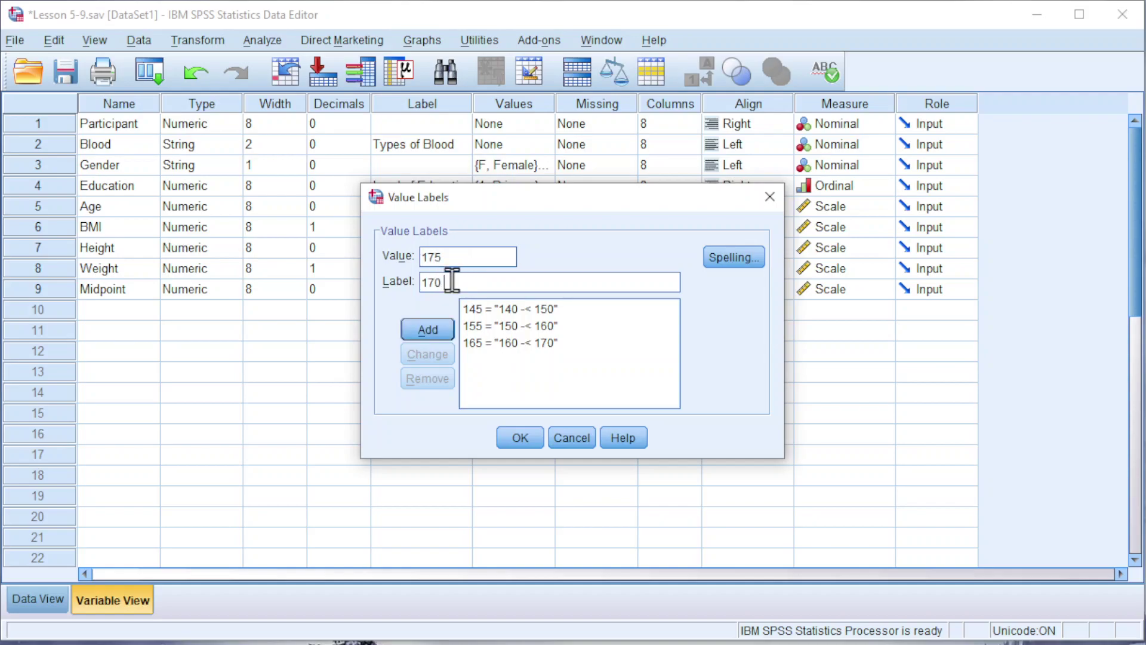
pyautogui.write(' -< 180')
pyautogui.click(445, 325)
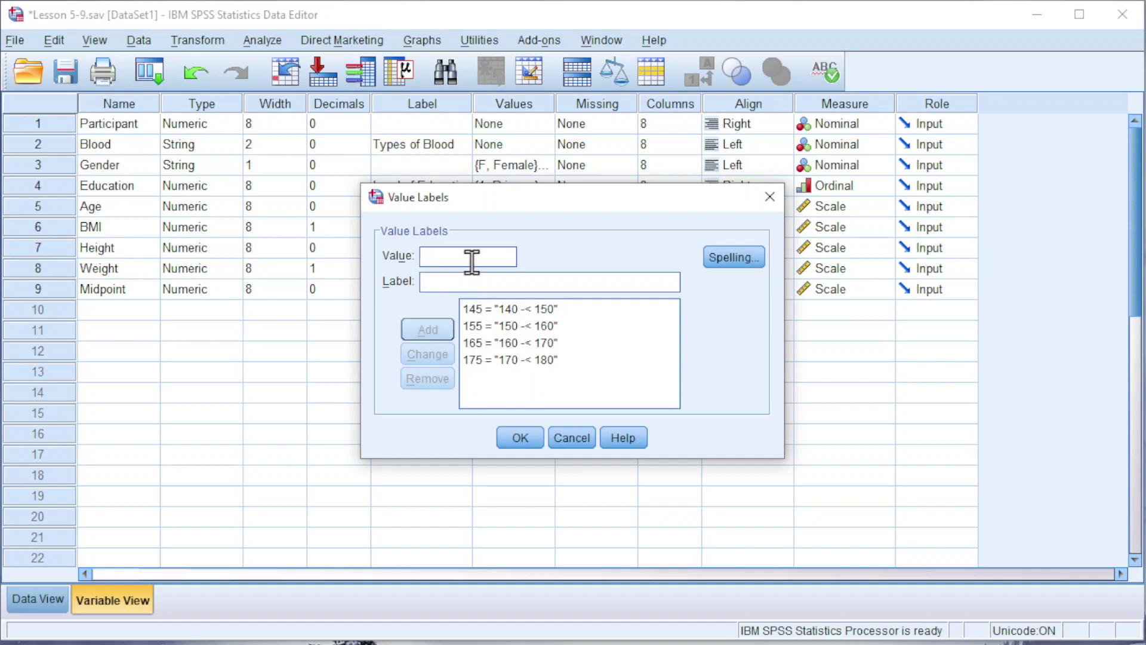
# Add a value label for Midpoint that names the value 185 "180 -< 190"
pyautogui.write('185')
pyautogui.click(451, 279)
pyautogui.write('180')
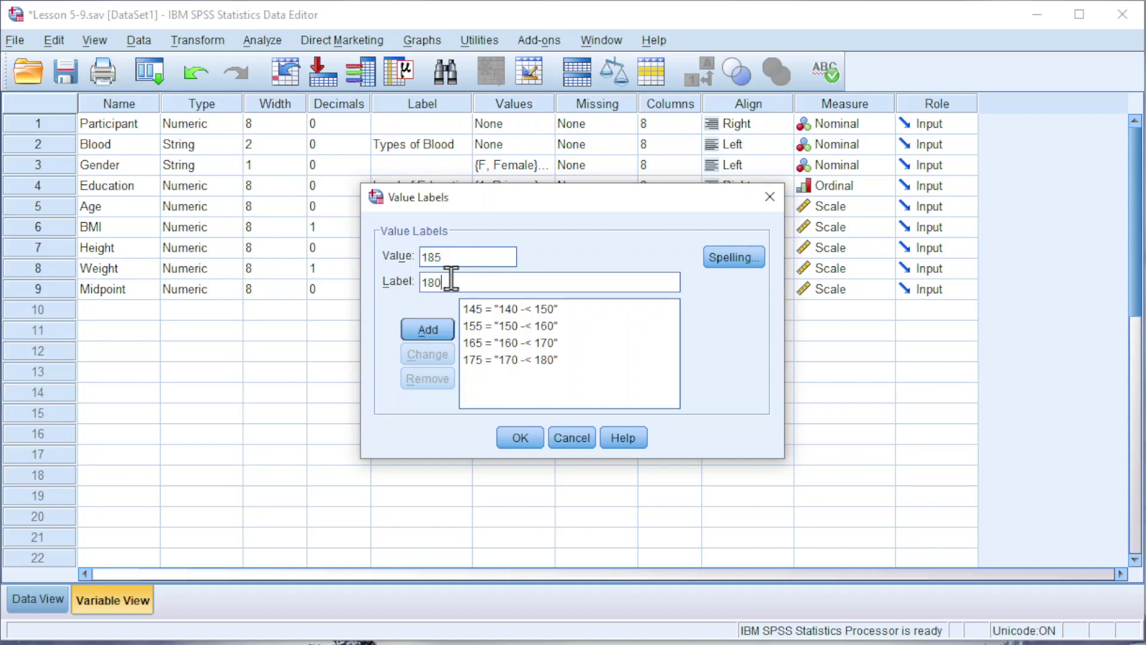
pyautogui.write(' -< 190')
pyautogui.click(435, 329)
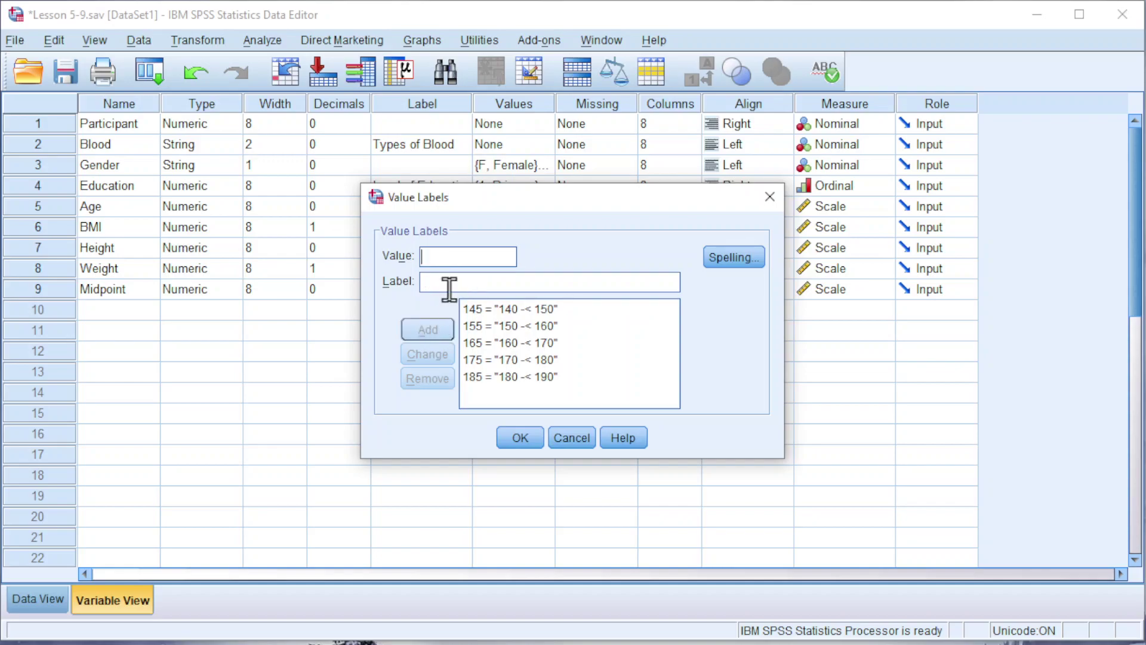
# Add a value label naming the value 195 "190 -< 200" and accept all the Midpoint value labels
pyautogui.write('195')
pyautogui.click(472, 277)
pyautogui.write('190 -')
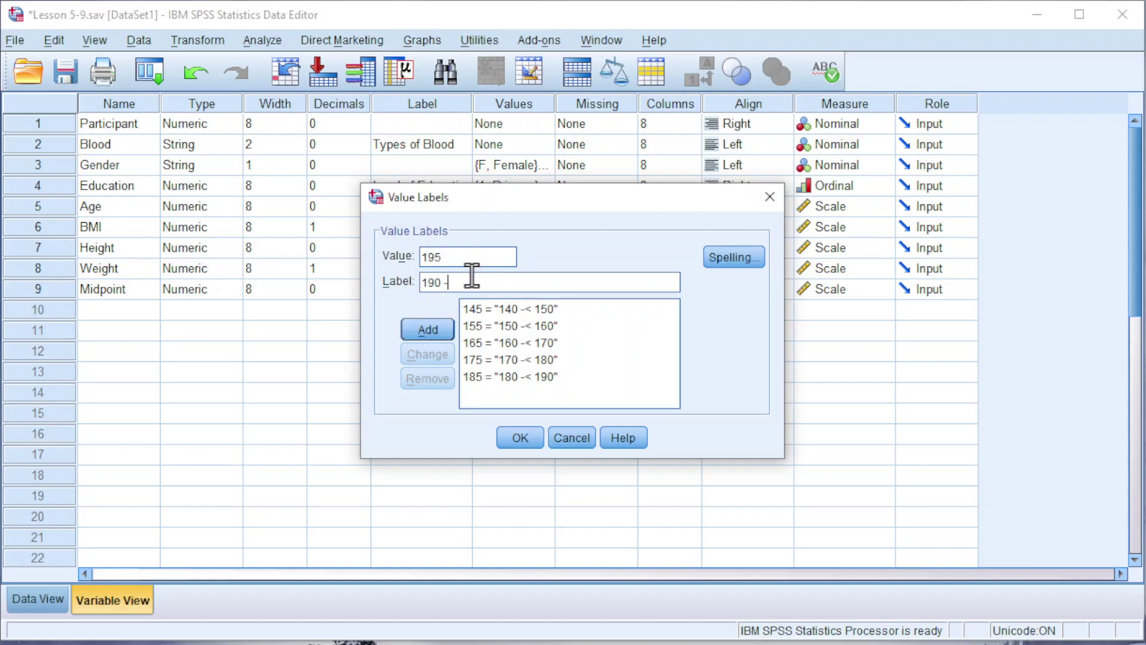
pyautogui.write('< 200')
pyautogui.click(428, 329)
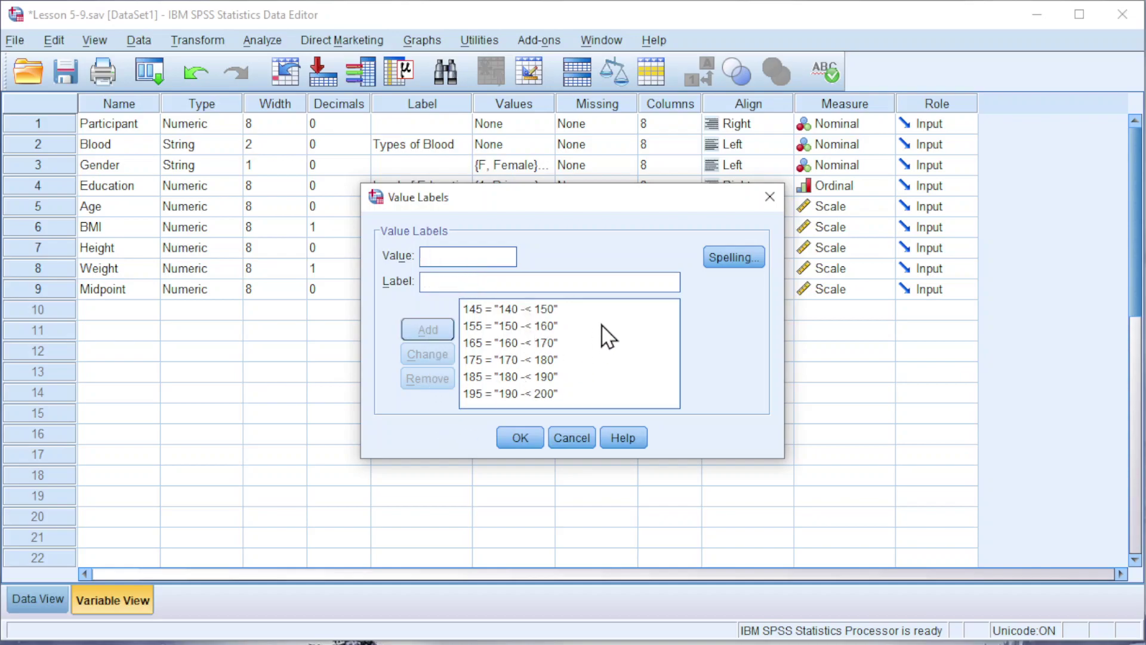
pyautogui.click(525, 439)
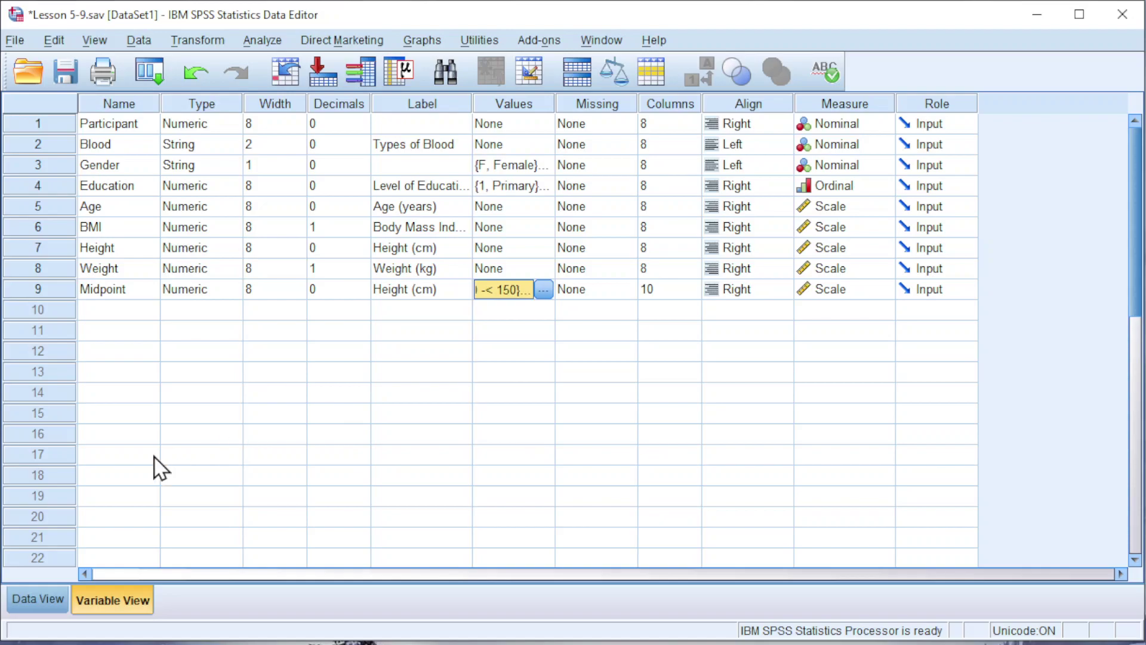
# Run a Frequencies analysis with a frequency table for the Midpoint height variable and maximize the output viewer
pyautogui.click(42, 601)
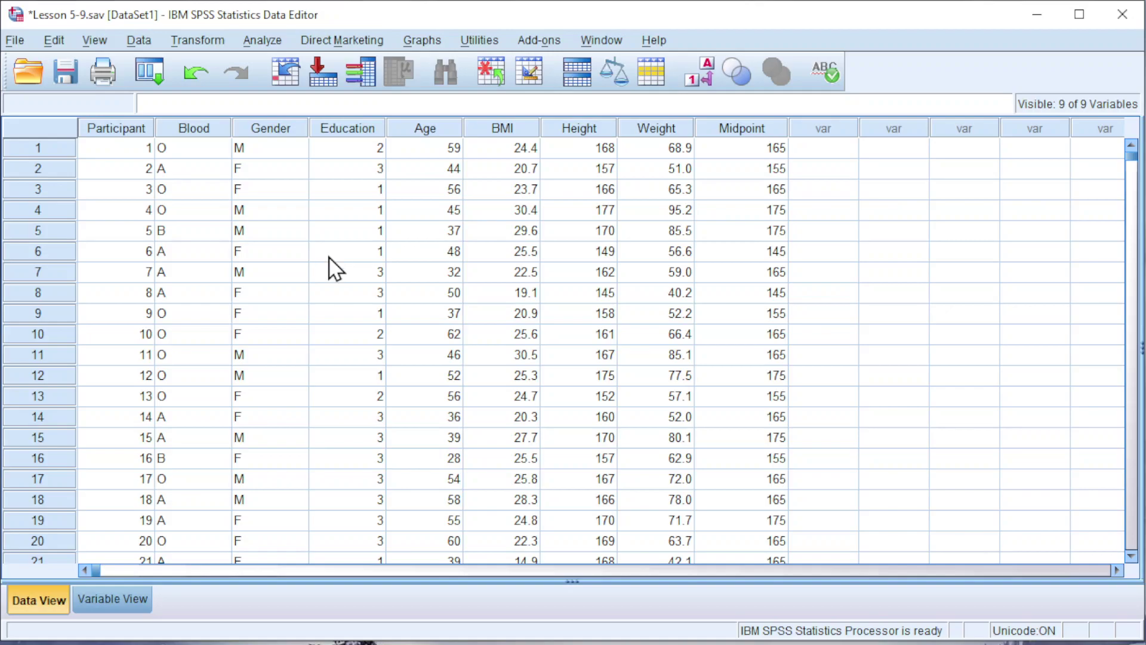
pyautogui.click(264, 41)
pyautogui.moveTo(260, 90)
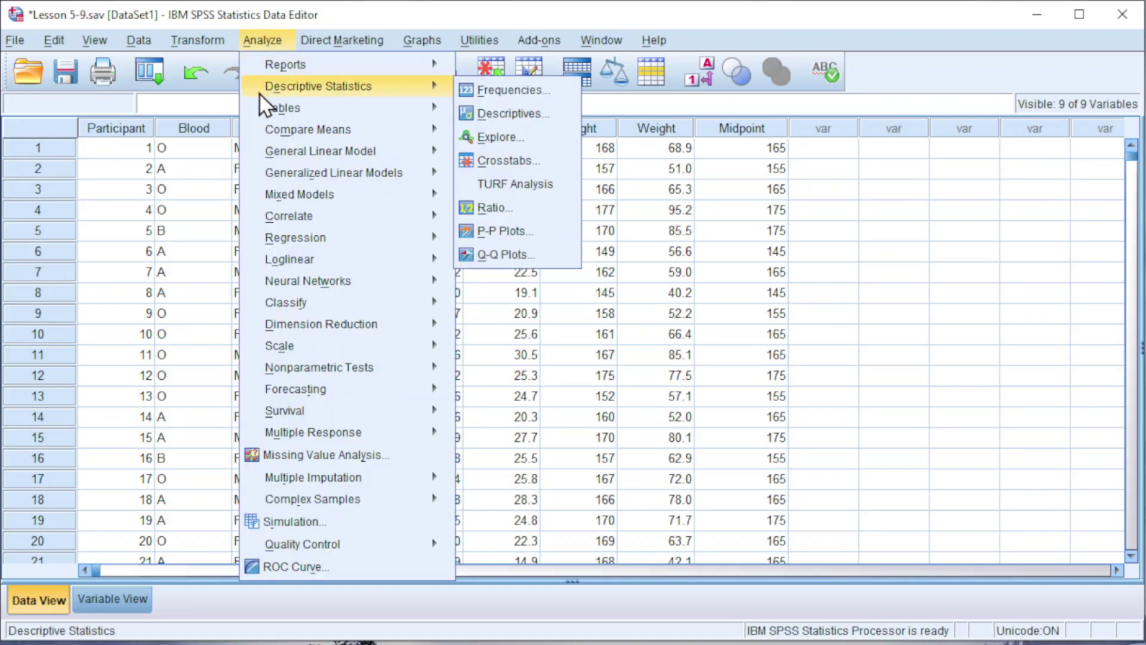
pyautogui.click(495, 91)
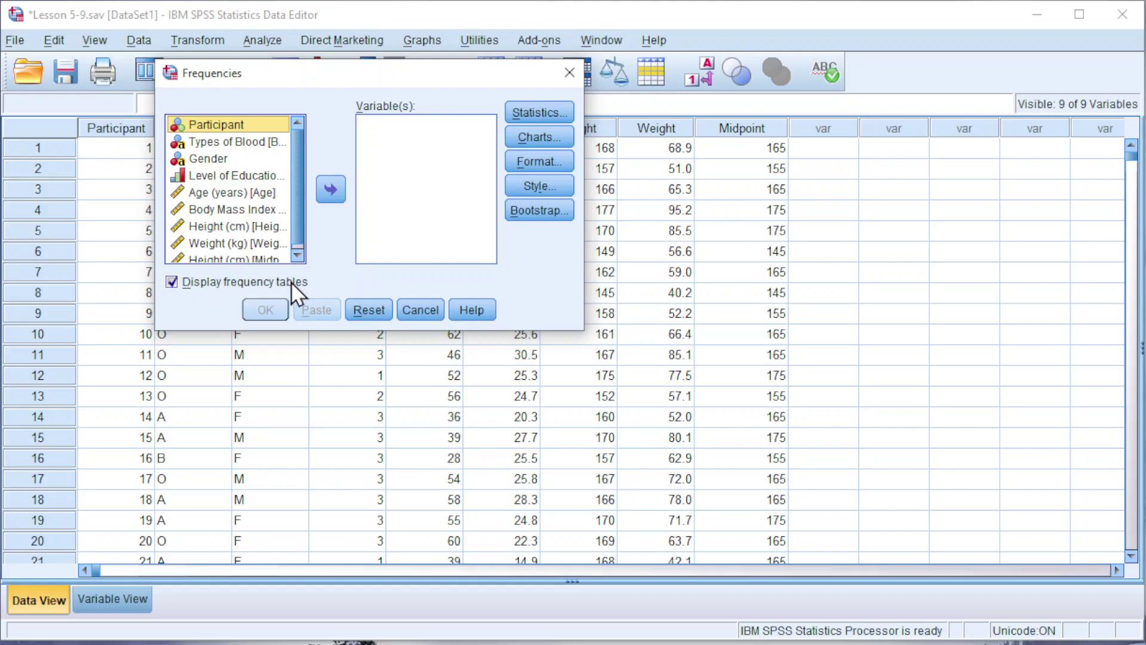
pyautogui.click(211, 254)
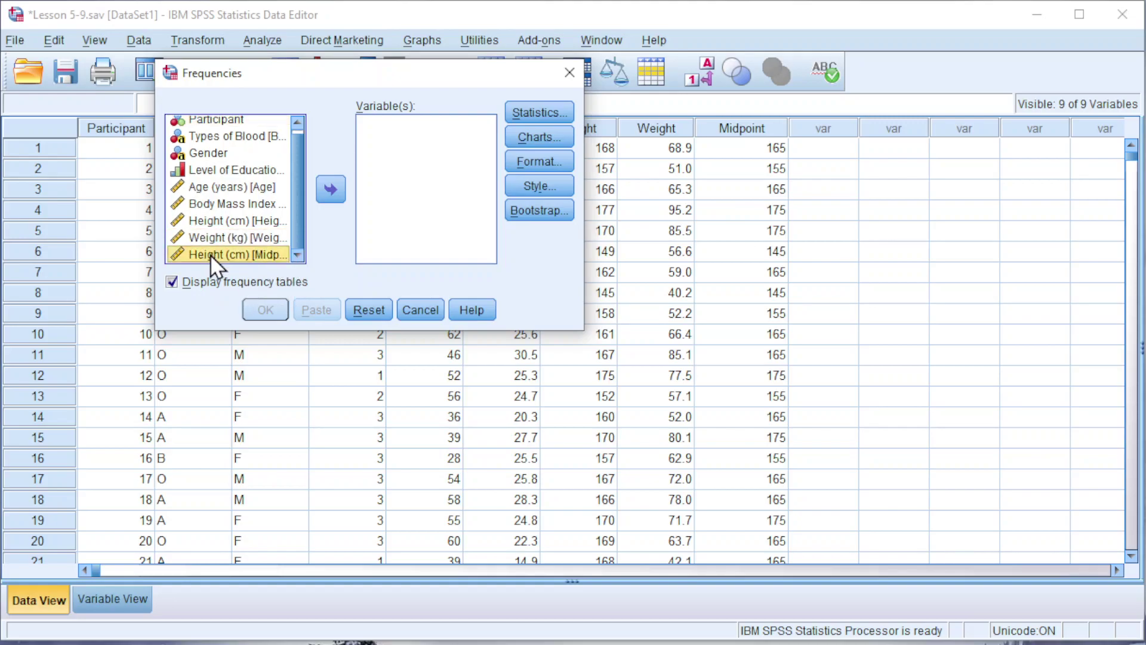
pyautogui.click(323, 194)
pyautogui.click(265, 311)
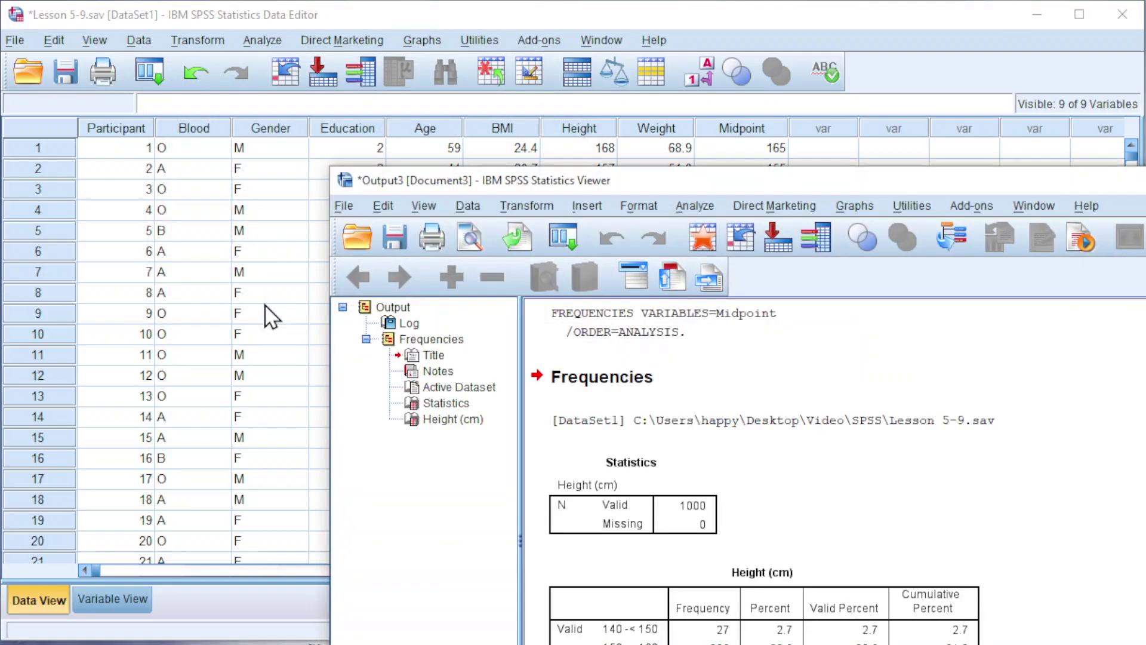
pyautogui.doubleClick(657, 185)
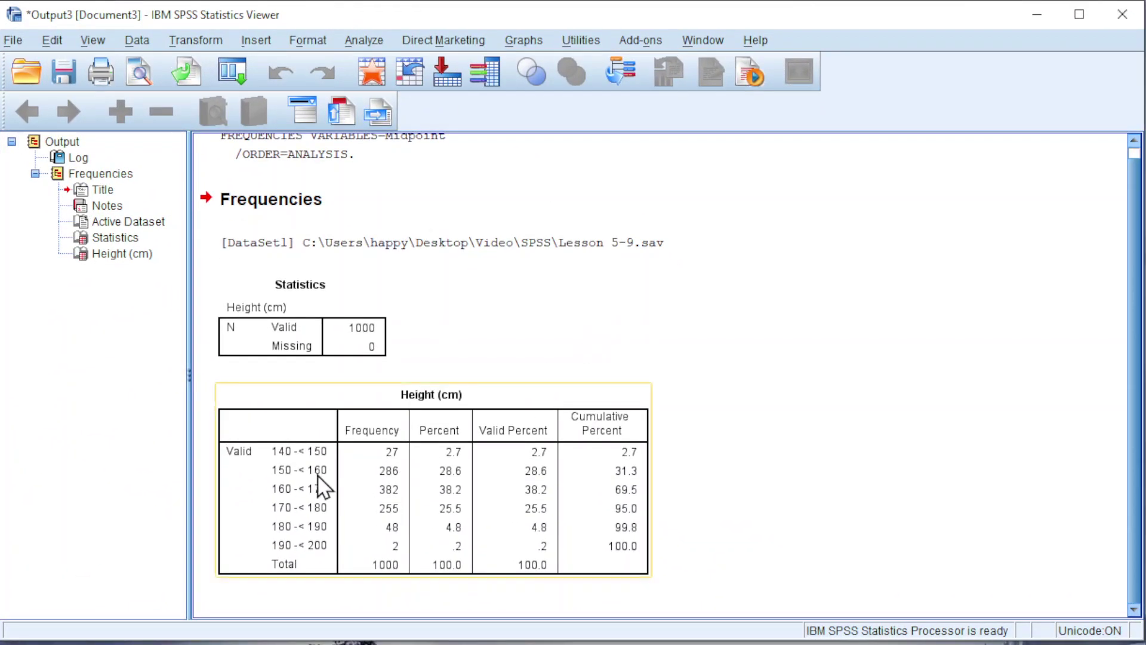
# Format the Cumulative Percent values of the Height (cm) frequency table to show 3 decimals, and leave table editing
pyautogui.click(317, 544)
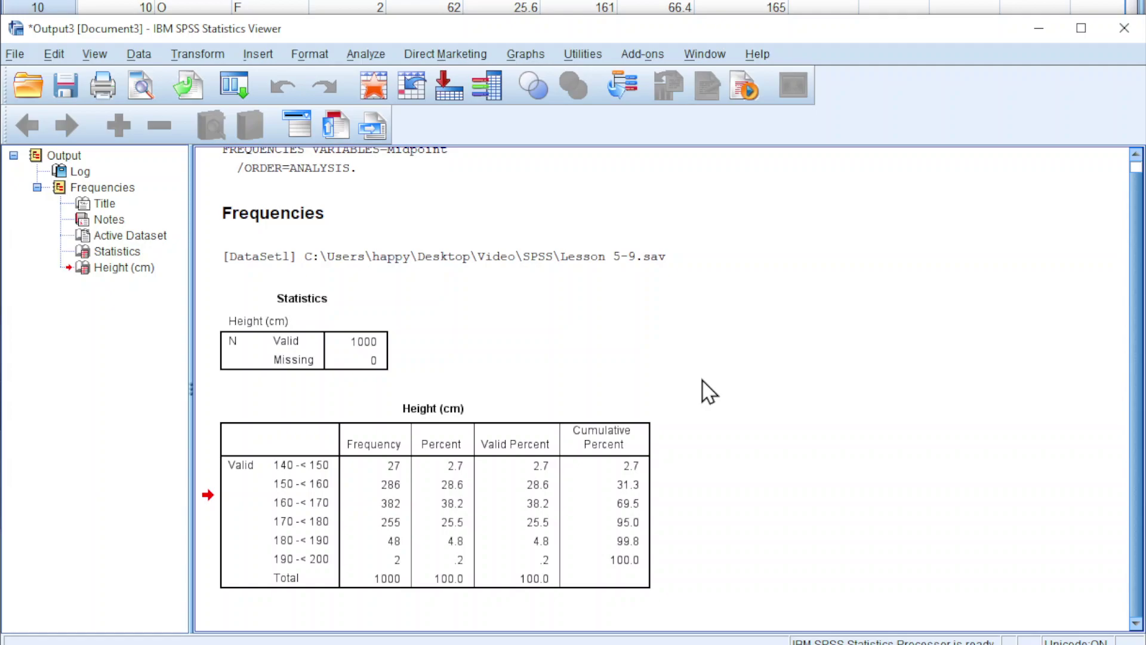
pyautogui.click(603, 485)
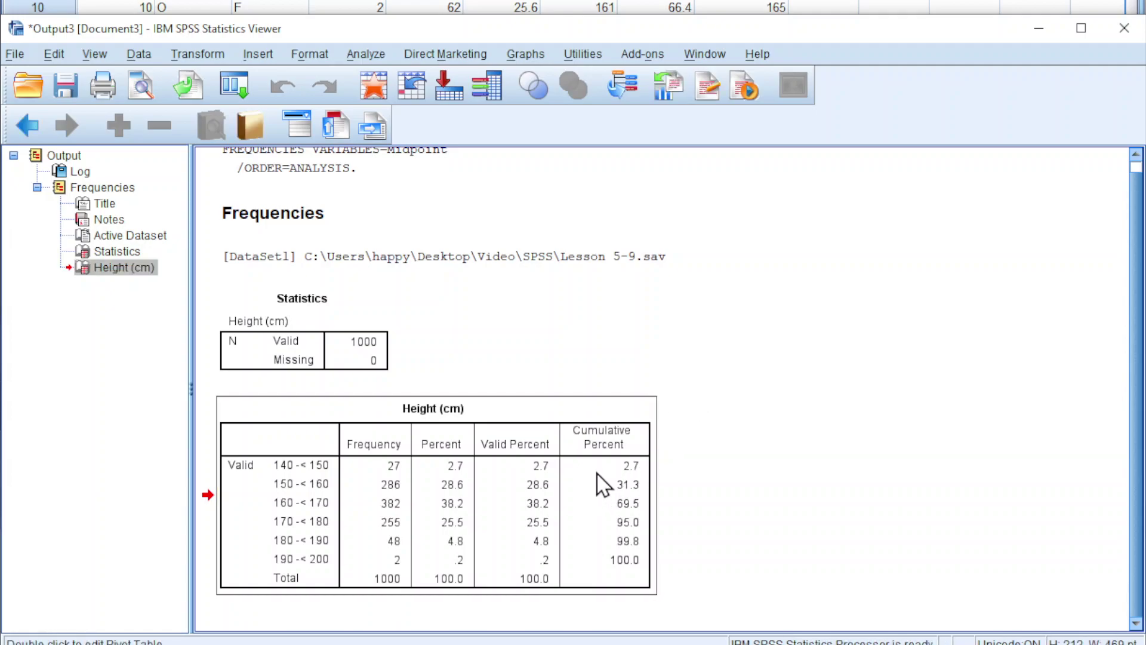
pyautogui.doubleClick(603, 485)
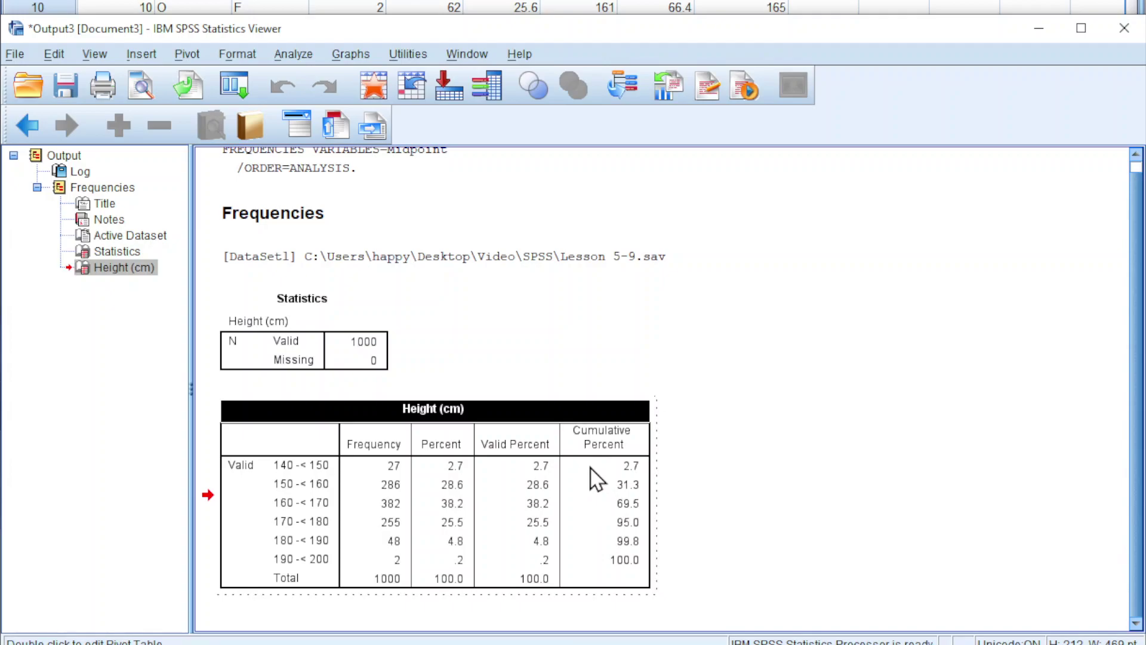
pyautogui.moveTo(590, 468); pyautogui.dragTo(599, 561)
pyautogui.rightClick(607, 482)
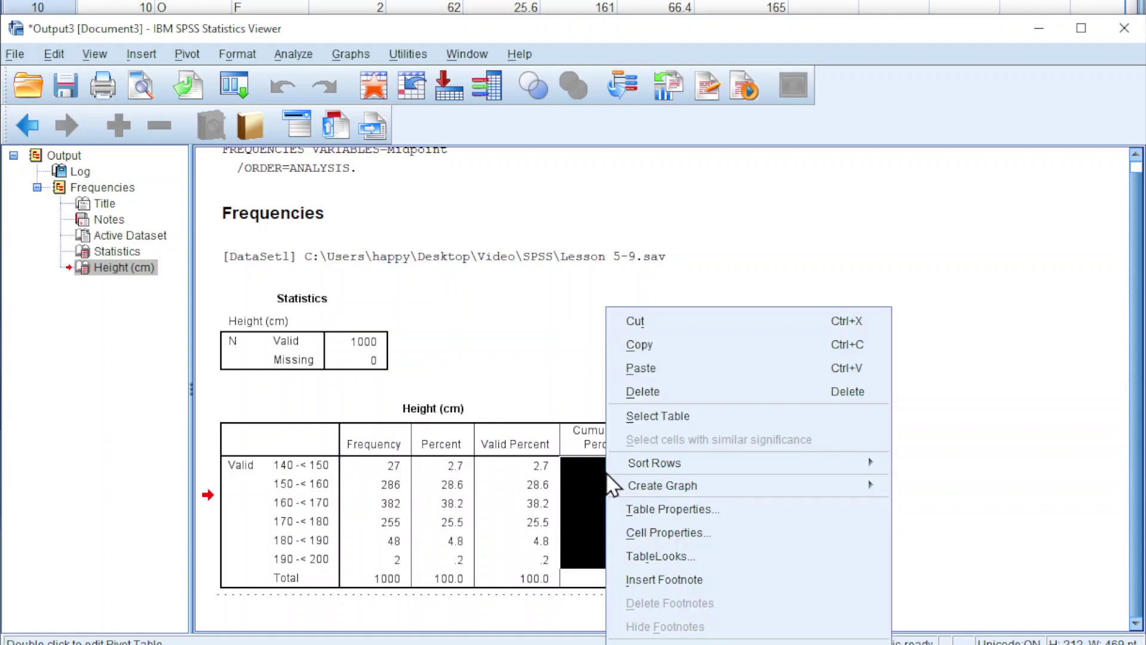
pyautogui.click(670, 533)
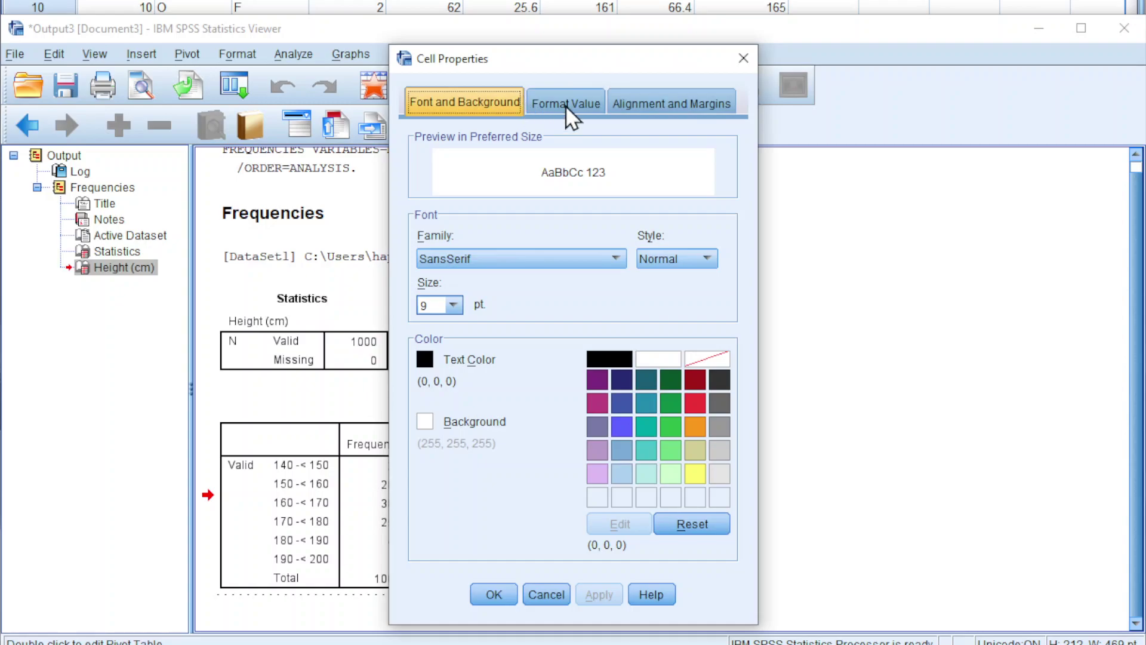
pyautogui.click(572, 114)
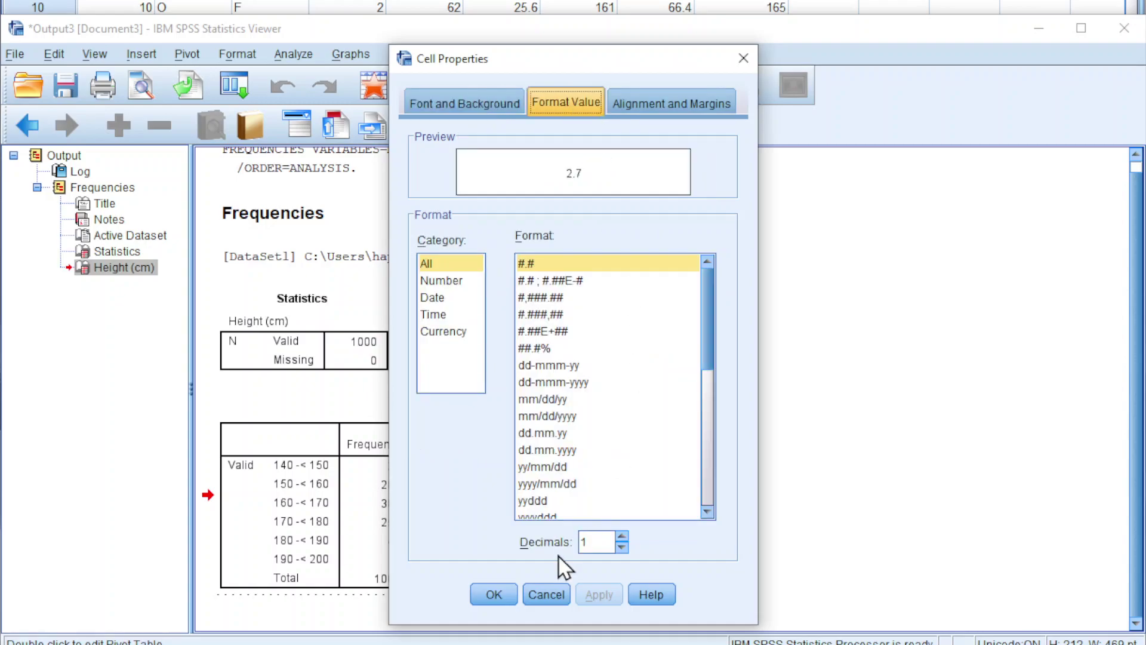
pyautogui.click(621, 537)
pyautogui.click(621, 537)
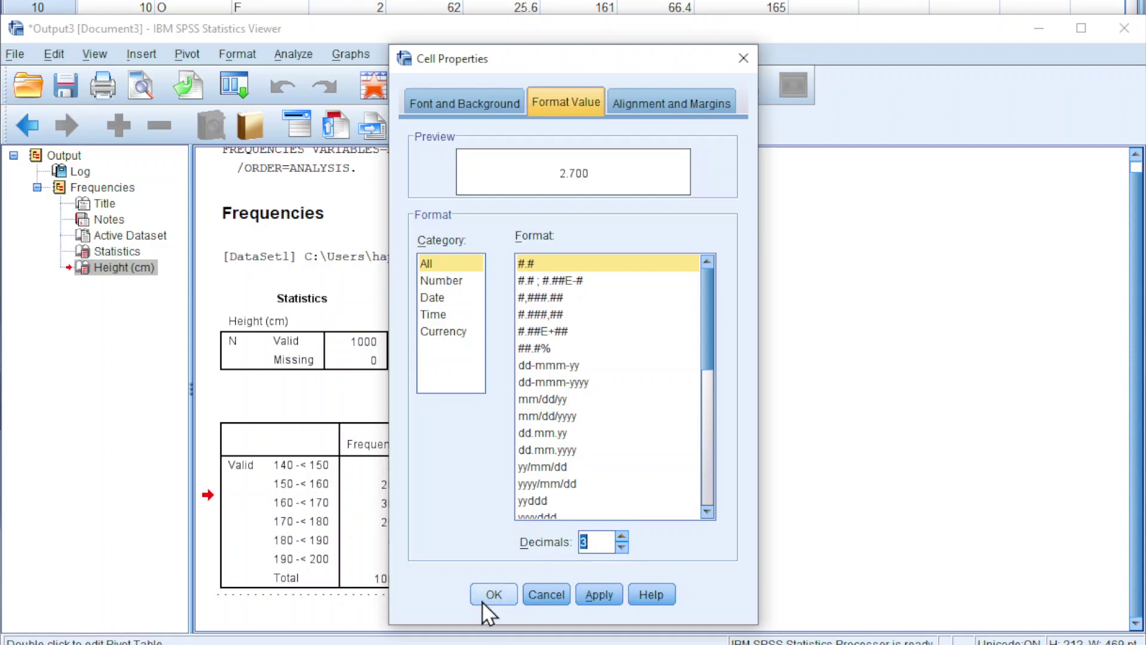
pyautogui.click(493, 595)
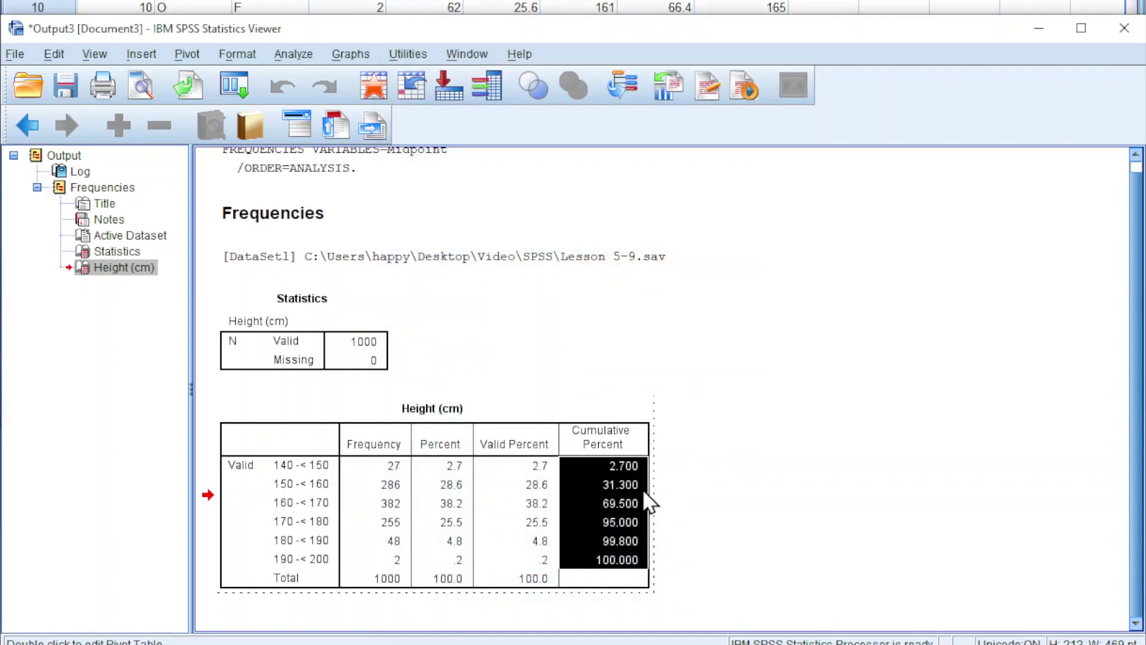
pyautogui.click(705, 476)
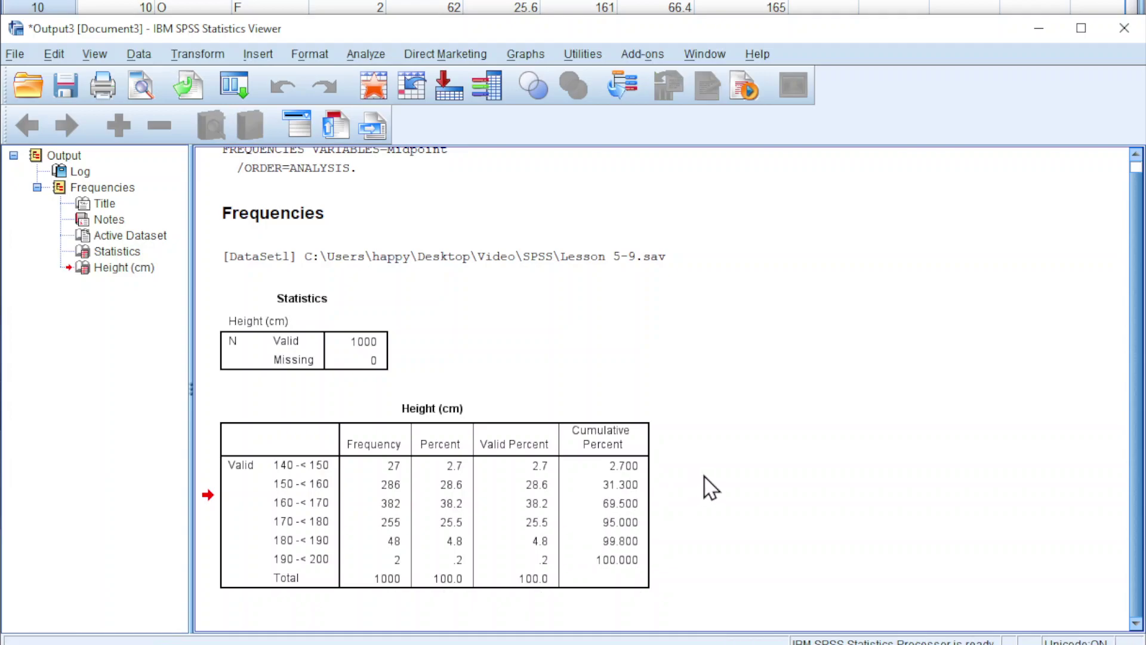